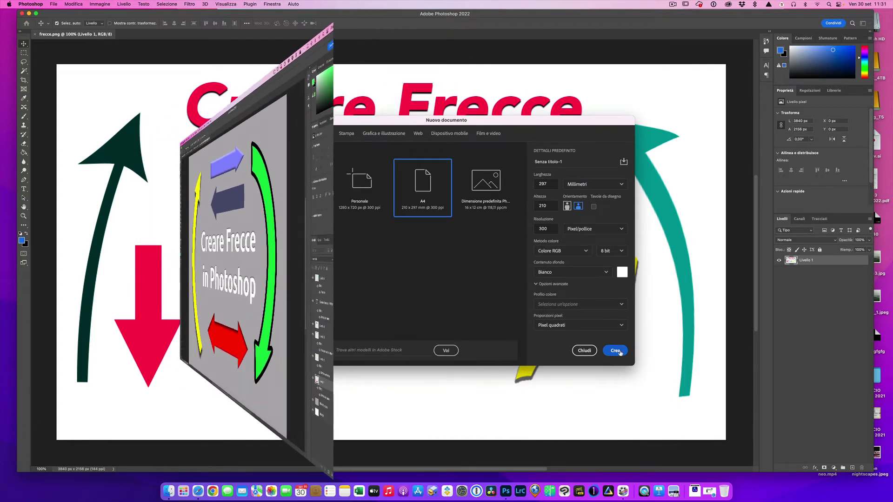
- Create the blank white 3508 x 2480 px A4 document and view it at 100%
{"action": "left_click", "coordinate": [615, 350]}
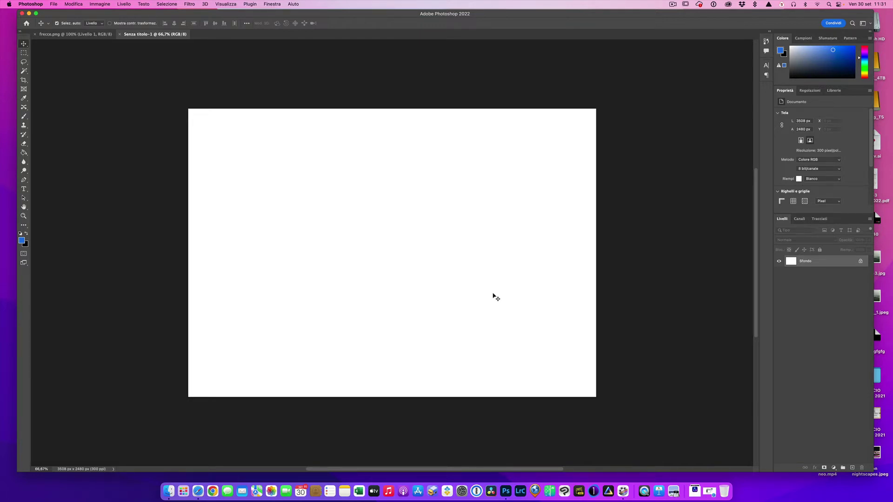
{"action": "key", "text": "cmd+plus"}
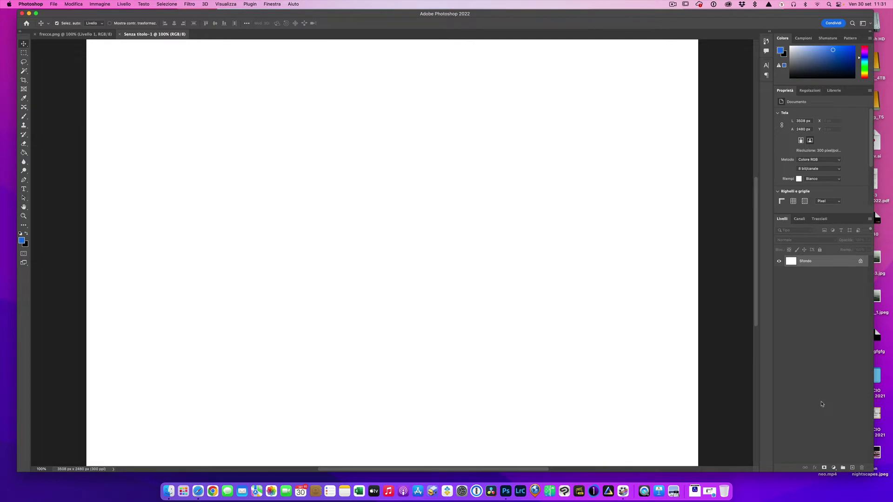
{"action": "key", "text": "shift+super"}
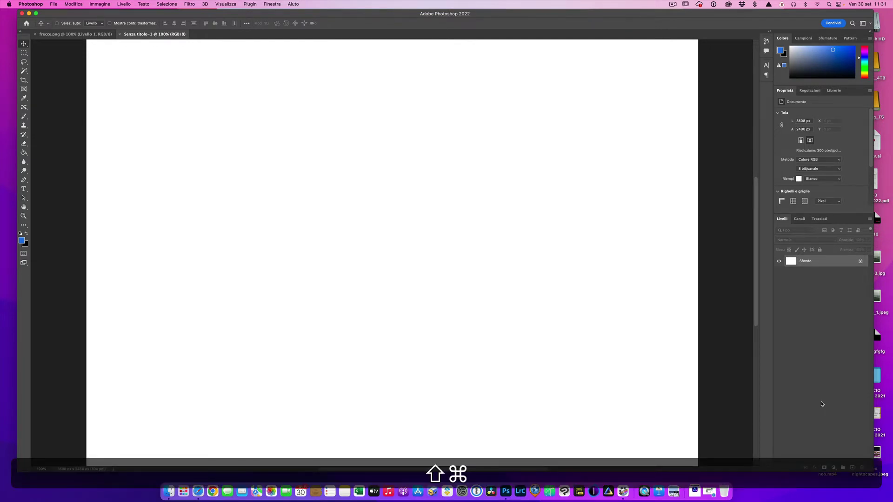
- Add an empty layer named Livello 1 above the white background
{"action": "key", "text": "shift+super+n"}
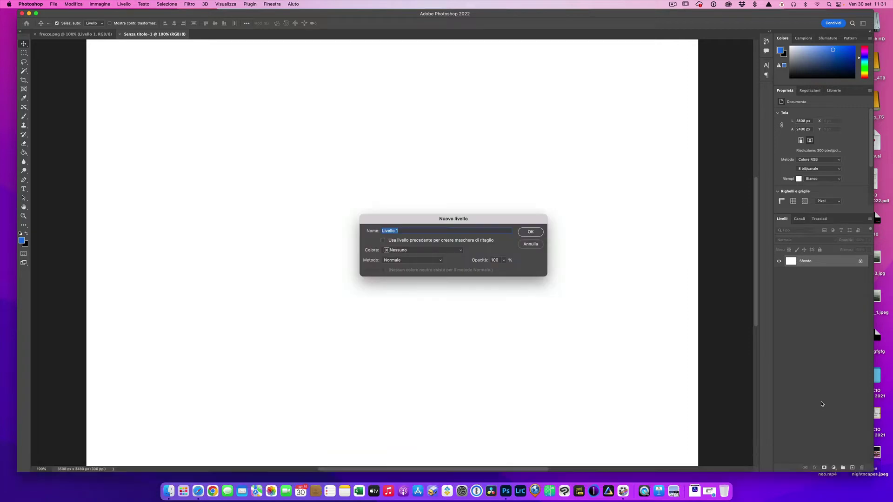
{"action": "key", "text": "Return"}
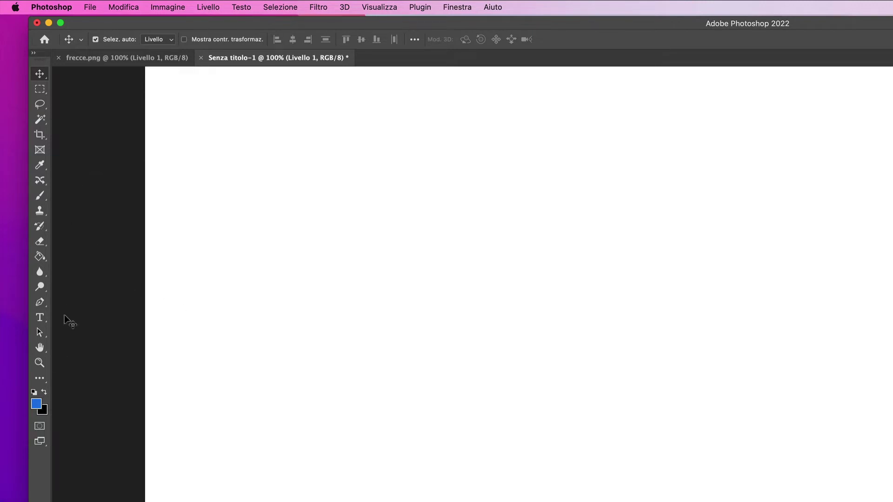
- Open the toolbar customization dialog and browse the Strumenti extra list
{"action": "left_click", "coordinate": [130, 8]}
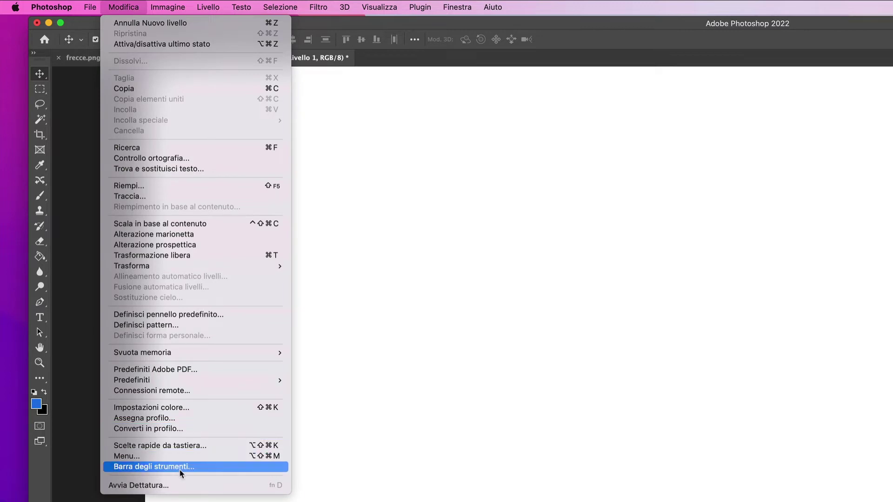
{"action": "left_click", "coordinate": [204, 467]}
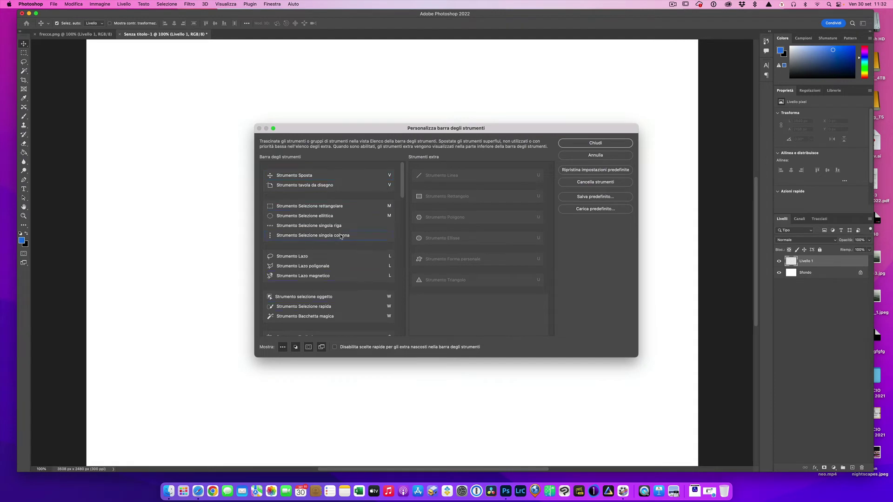
{"action": "scroll", "coordinate": [341, 237], "scroll_direction": "down", "scroll_amount": 3}
{"action": "scroll", "coordinate": [341, 237], "scroll_direction": "down", "scroll_amount": 3}
{"action": "scroll", "coordinate": [341, 237], "scroll_direction": "down", "scroll_amount": 3}
{"action": "scroll", "coordinate": [341, 237], "scroll_direction": "down", "scroll_amount": 3}
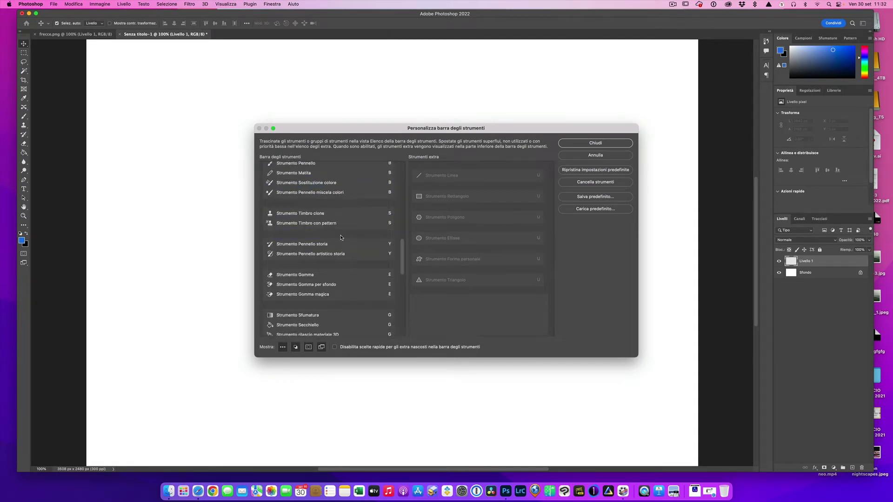
{"action": "scroll", "coordinate": [341, 237], "scroll_direction": "down", "scroll_amount": 3}
{"action": "scroll", "coordinate": [341, 237], "scroll_direction": "down", "scroll_amount": 3}
{"action": "scroll", "coordinate": [341, 237], "scroll_direction": "down", "scroll_amount": 3}
{"action": "scroll", "coordinate": [341, 237], "scroll_direction": "down", "scroll_amount": 3}
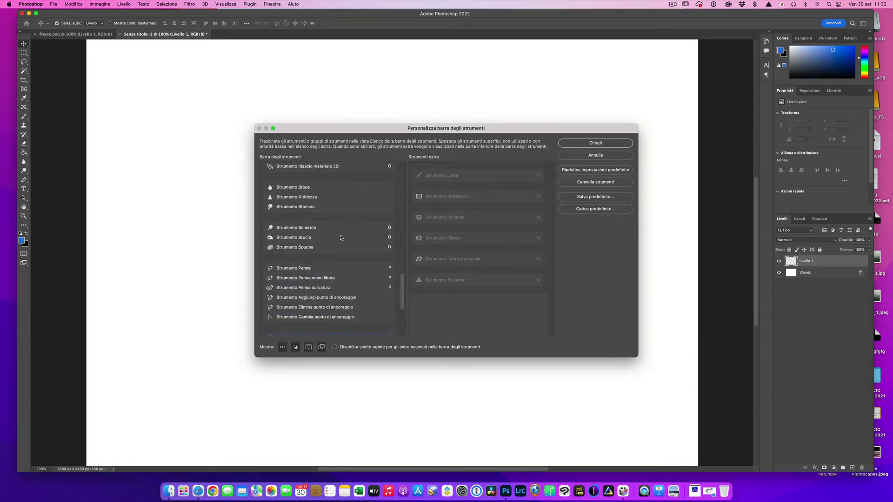
{"action": "scroll", "coordinate": [341, 237], "scroll_direction": "up", "scroll_amount": 10}
{"action": "scroll", "coordinate": [341, 237], "scroll_direction": "up", "scroll_amount": 10}
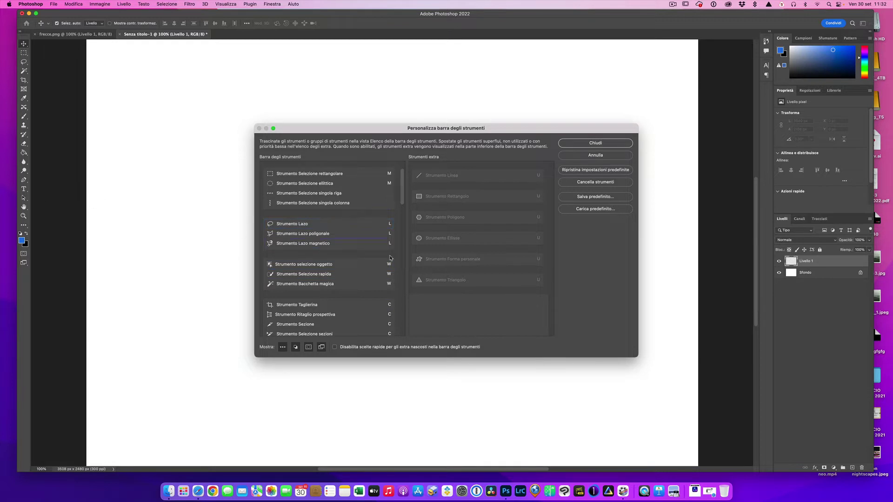
- Move the Line and Triangle tools into the toolbar as one group
{"action": "left_click_drag", "start_coordinate": [485, 179], "coordinate": [392, 273]}
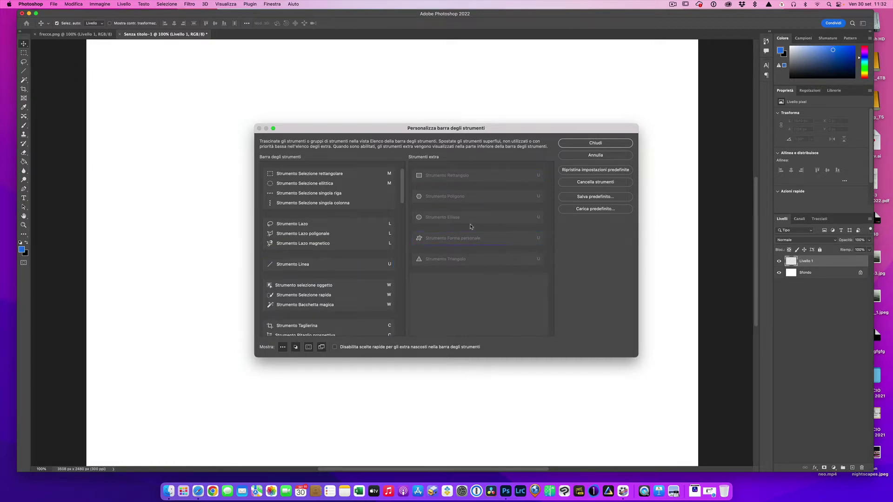
{"action": "left_click_drag", "start_coordinate": [484, 262], "coordinate": [343, 256]}
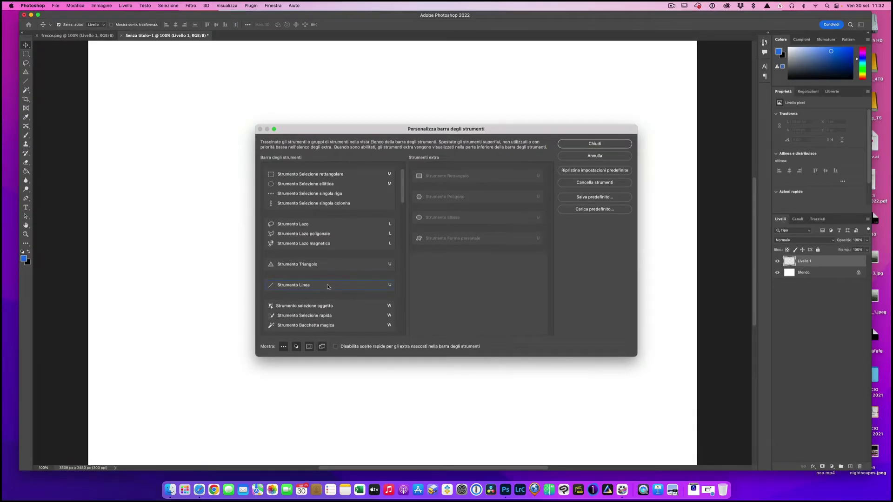
{"action": "left_click_drag", "start_coordinate": [326, 287], "coordinate": [326, 271]}
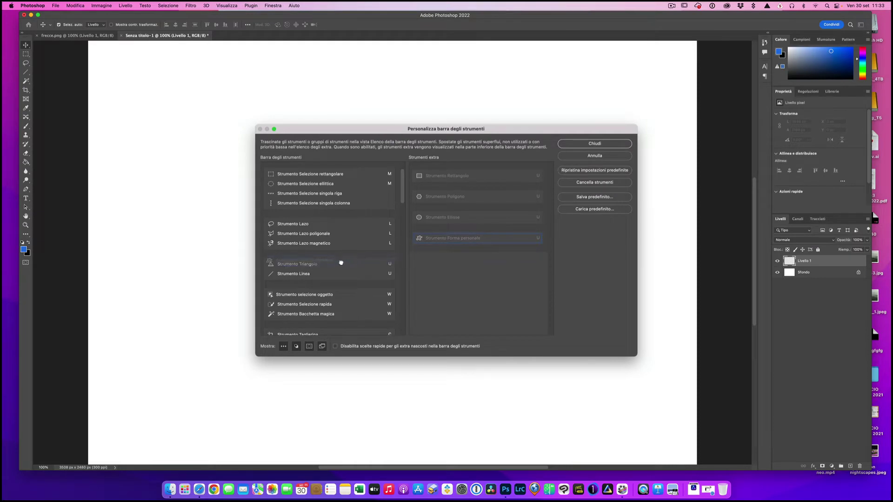
- Add Custom Shape, Ellipse, Polygon and Rectangle tools to that shape group and close the dialog
{"action": "left_click_drag", "start_coordinate": [341, 262], "coordinate": [345, 269]}
{"action": "left_click_drag", "start_coordinate": [469, 222], "coordinate": [351, 279]}
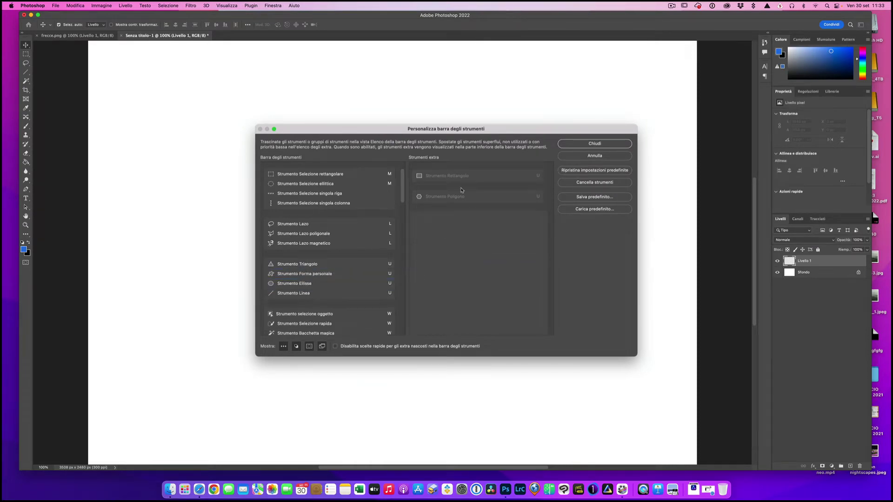
{"action": "left_click_drag", "start_coordinate": [479, 198], "coordinate": [357, 269]}
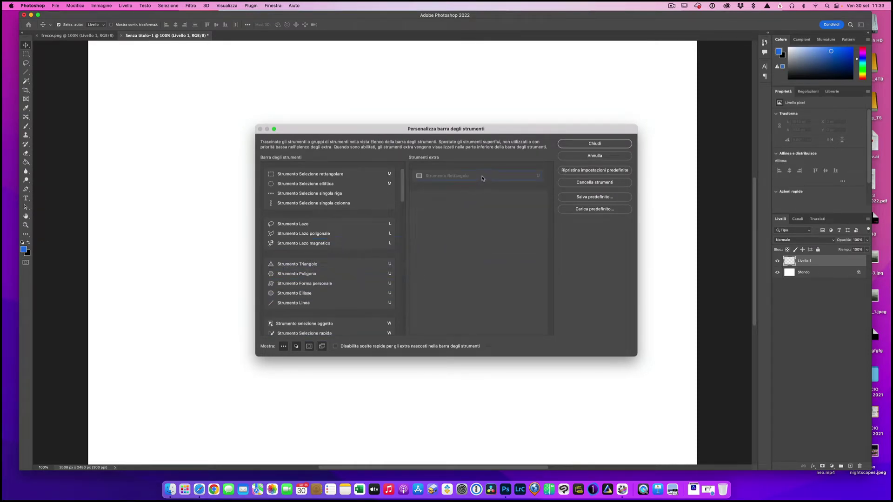
{"action": "left_click_drag", "start_coordinate": [482, 179], "coordinate": [339, 267]}
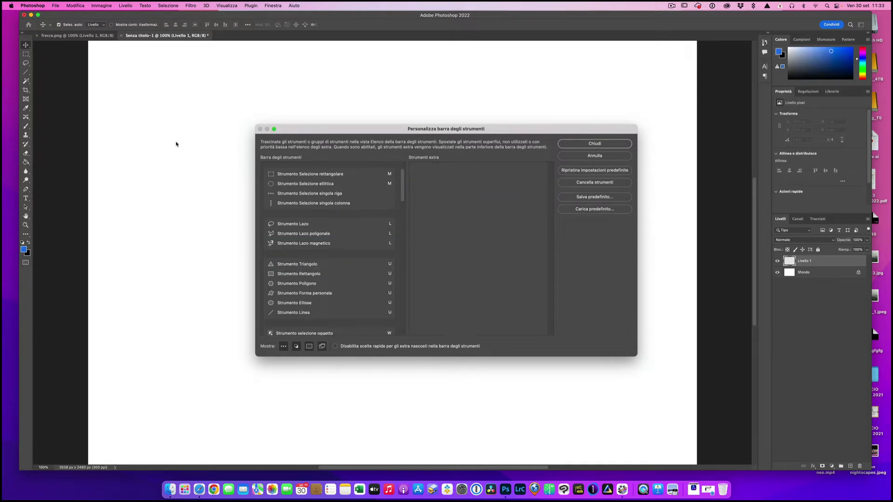
{"action": "left_click", "coordinate": [603, 142]}
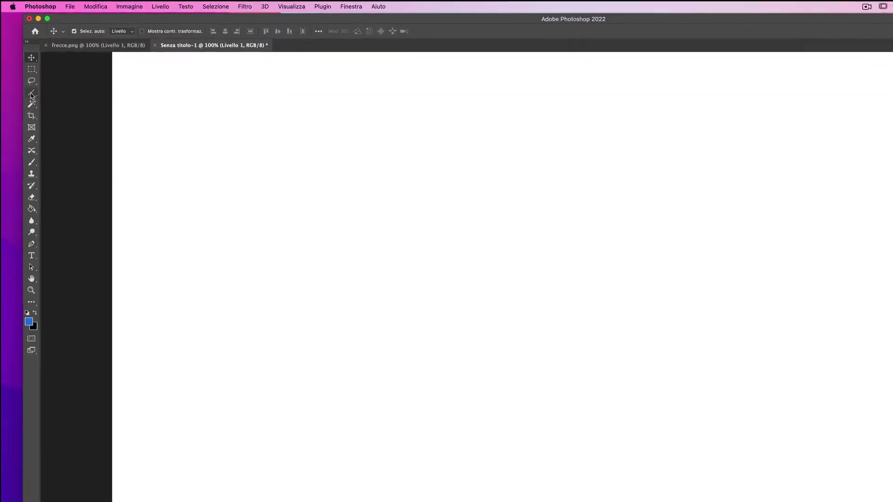
- Select the Line tool in Pixel mode with a 50 px thickness
{"action": "left_click", "coordinate": [31, 94]}
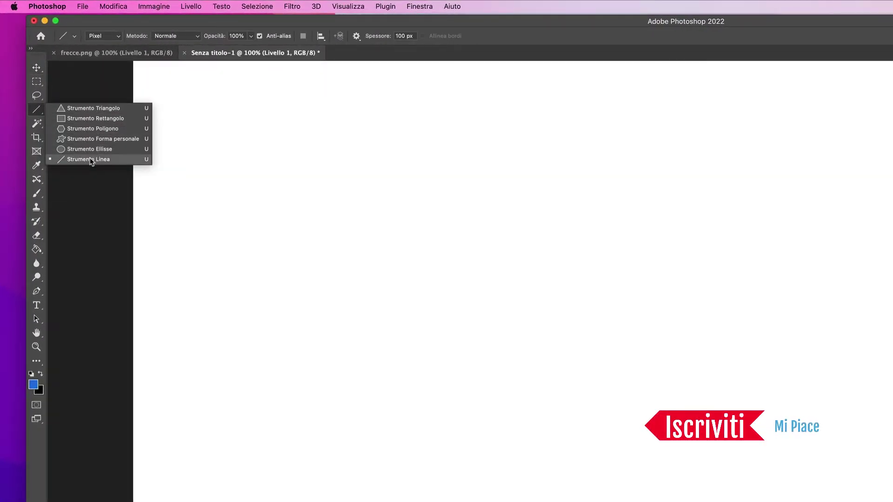
{"action": "left_click", "coordinate": [92, 160]}
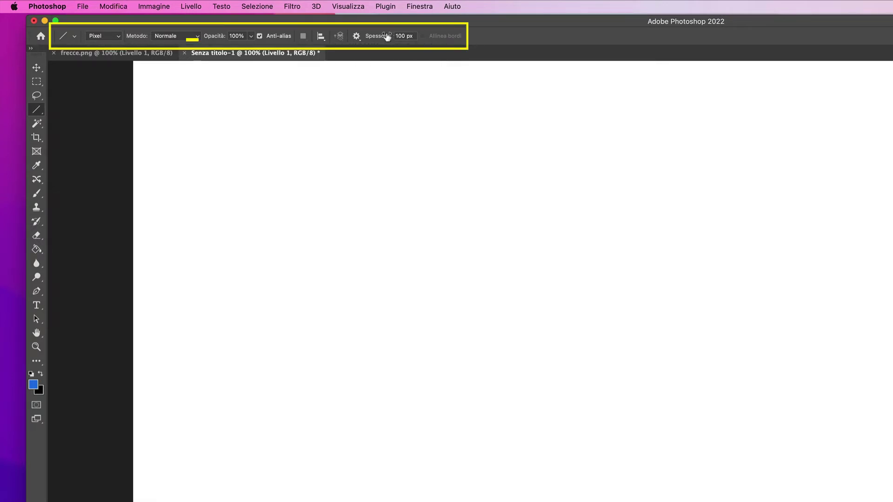
{"action": "left_click", "coordinate": [119, 37]}
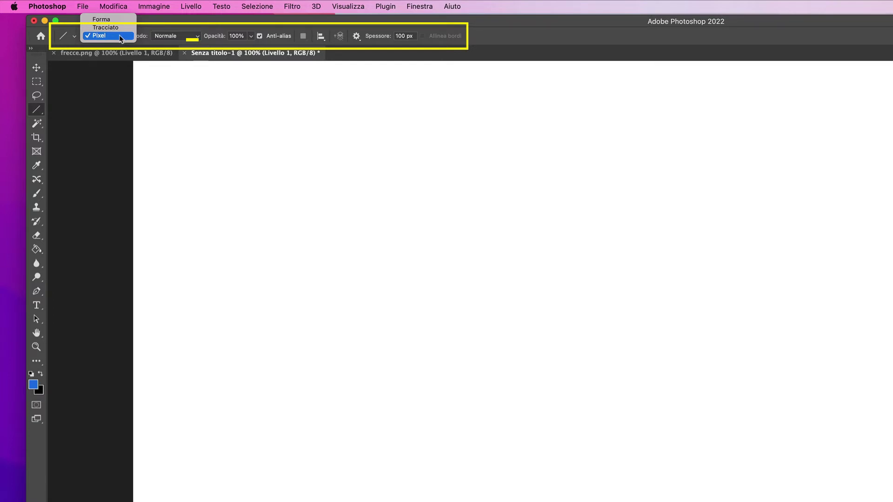
{"action": "left_click", "coordinate": [120, 38]}
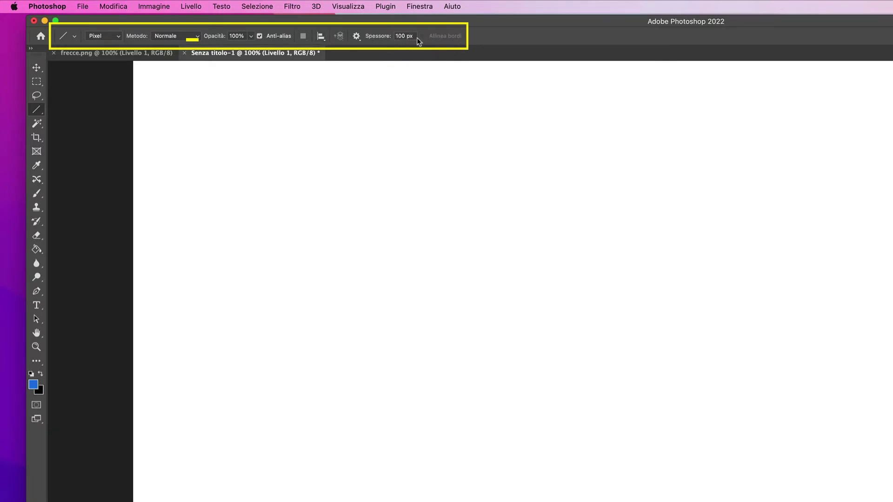
{"action": "left_click_drag", "start_coordinate": [388, 39], "coordinate": [360, 38]}
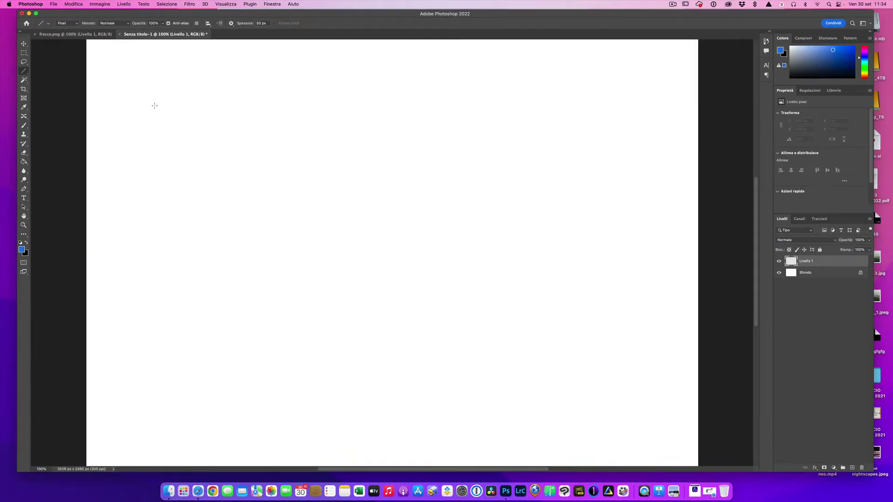
{"action": "left_click_drag", "start_coordinate": [155, 106], "coordinate": [294, 87]}
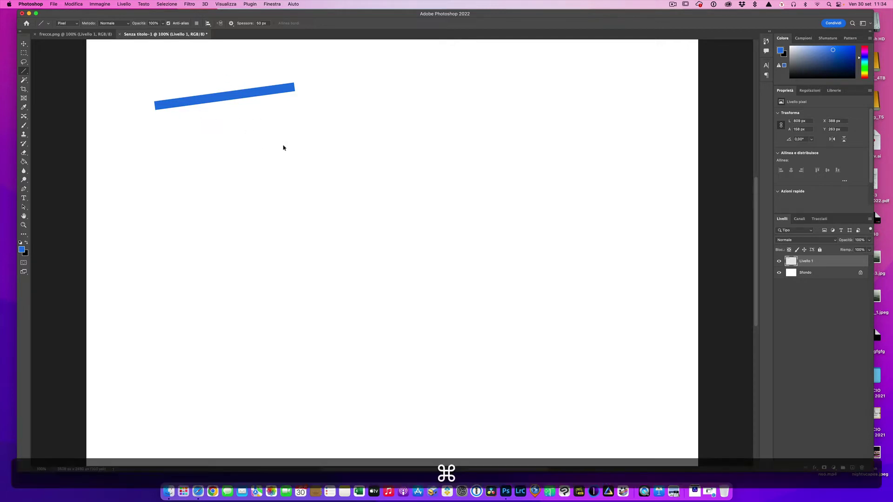
{"action": "key", "text": "cmd+z"}
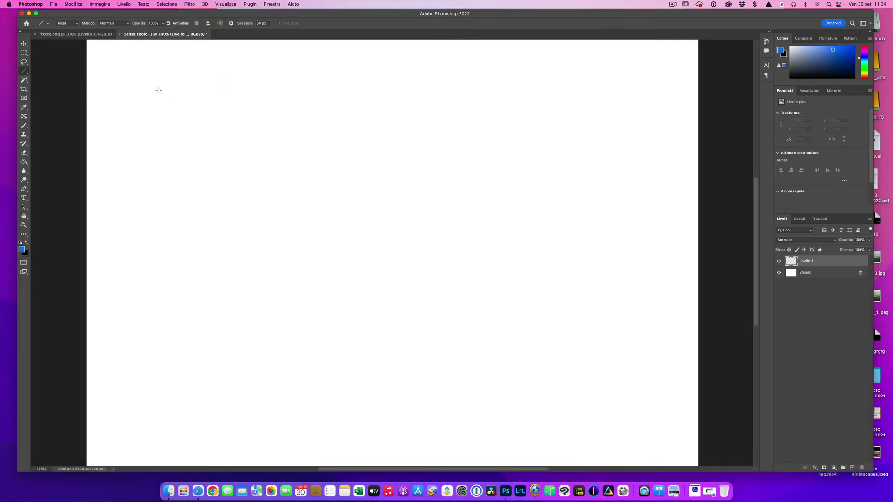
{"action": "left_click_drag", "start_coordinate": [158, 90], "coordinate": [290, 96]}
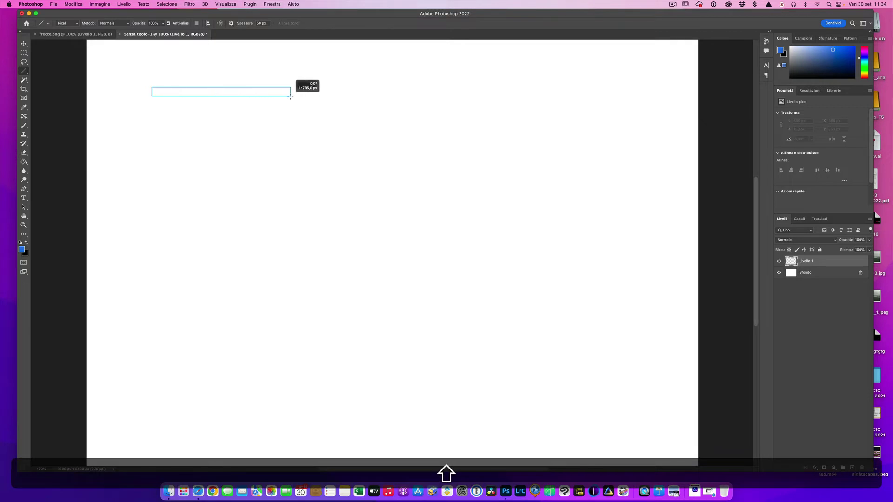
{"action": "mouse_move", "coordinate": [290, 97]}
{"action": "left_mouse_down"}
{"action": "mouse_move", "coordinate": [201, 98]}
{"action": "mouse_move", "coordinate": [244, 98]}
{"action": "left_mouse_up"}
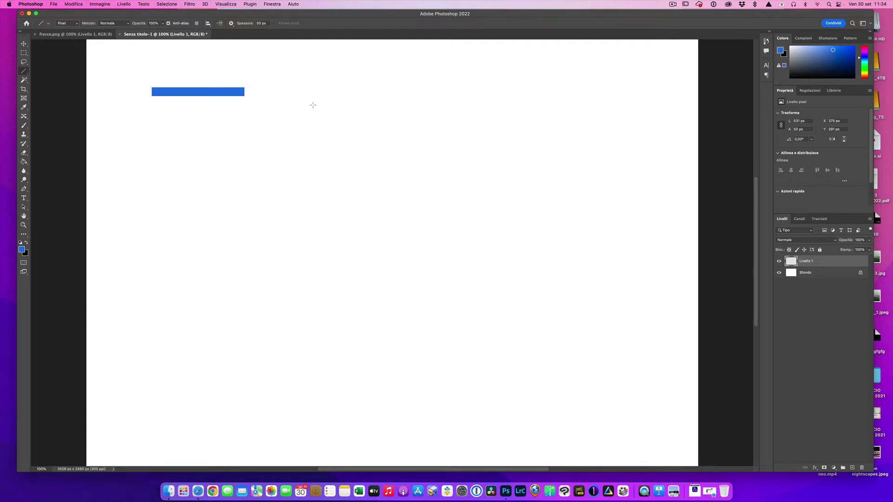
{"action": "key", "text": "super+z"}
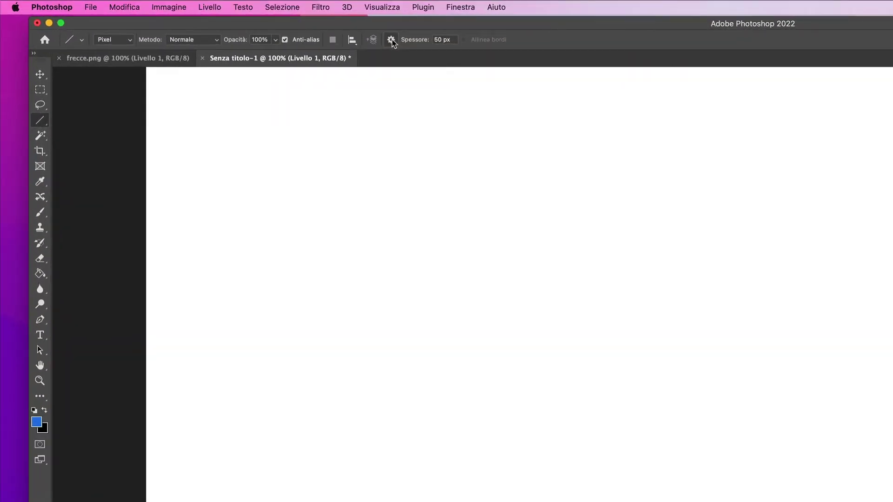
- Enable an end arrowhead and draw a blue 800 px right-pointing arrow near the top-left
{"action": "left_click", "coordinate": [391, 40]}
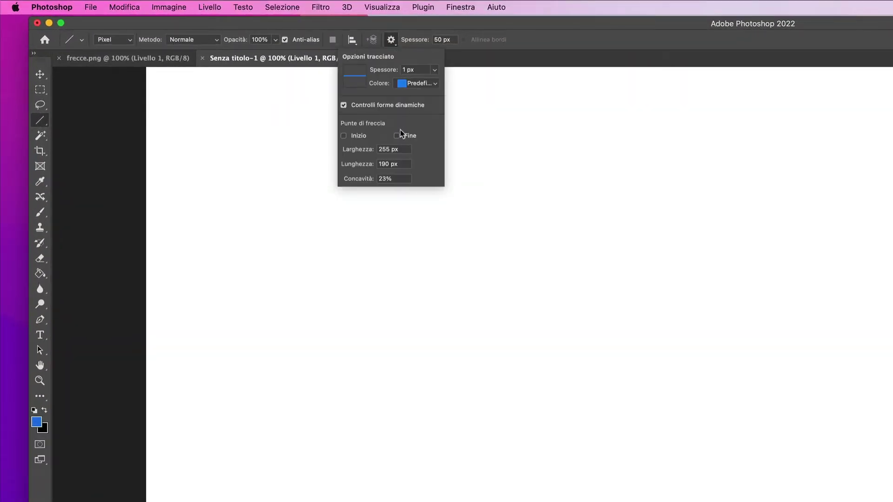
{"action": "left_click", "coordinate": [397, 136]}
{"action": "left_click", "coordinate": [562, 43]}
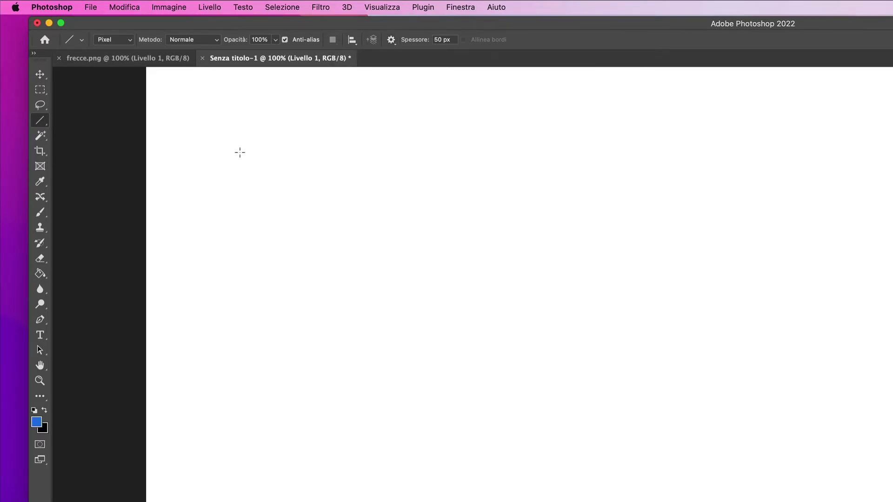
{"action": "left_click_drag", "start_coordinate": [240, 152], "coordinate": [477, 152]}
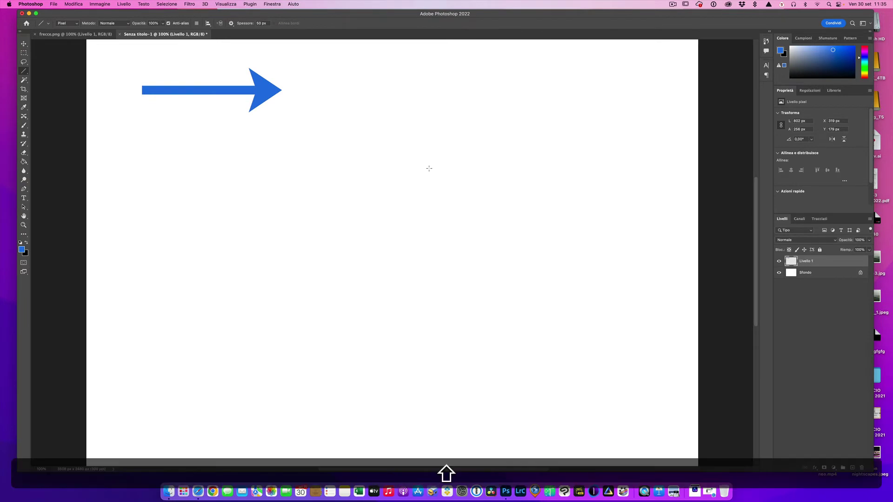
- Add layer Livello 2 with dark blue 0c2259 foreground and 80 px line thickness
{"action": "key", "text": "super+shift+n"}
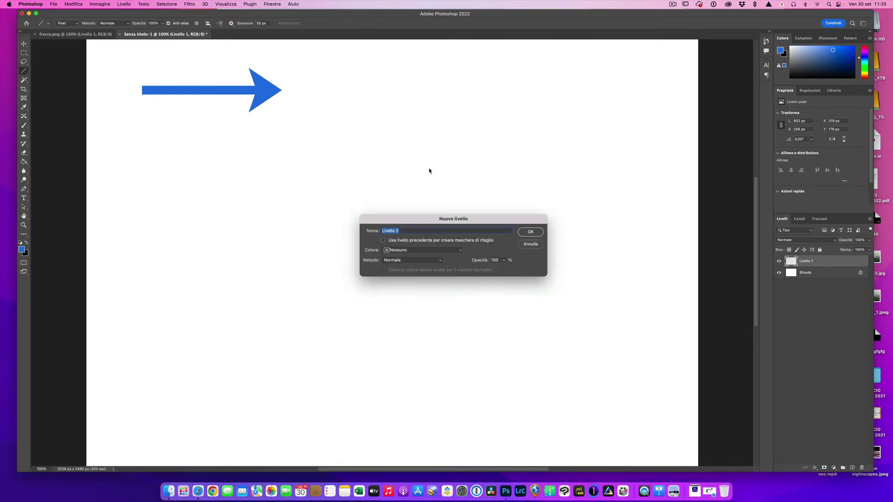
{"action": "key", "text": "Return"}
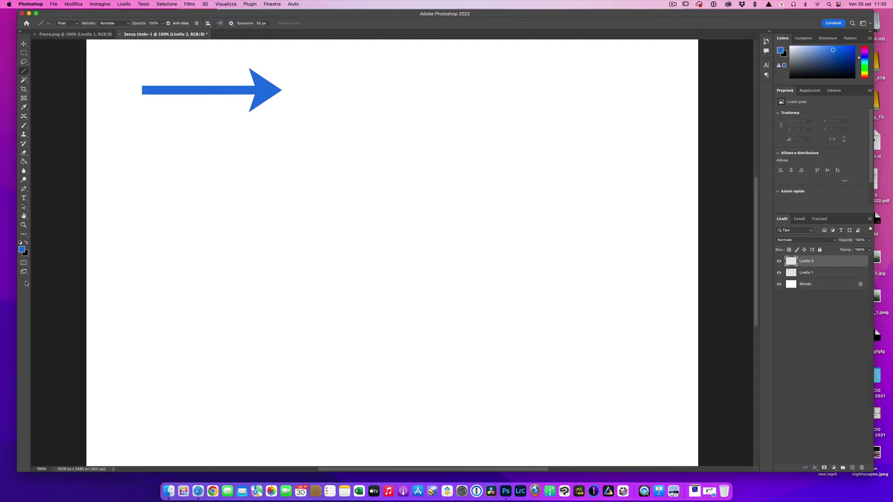
{"action": "left_click", "coordinate": [21, 250]}
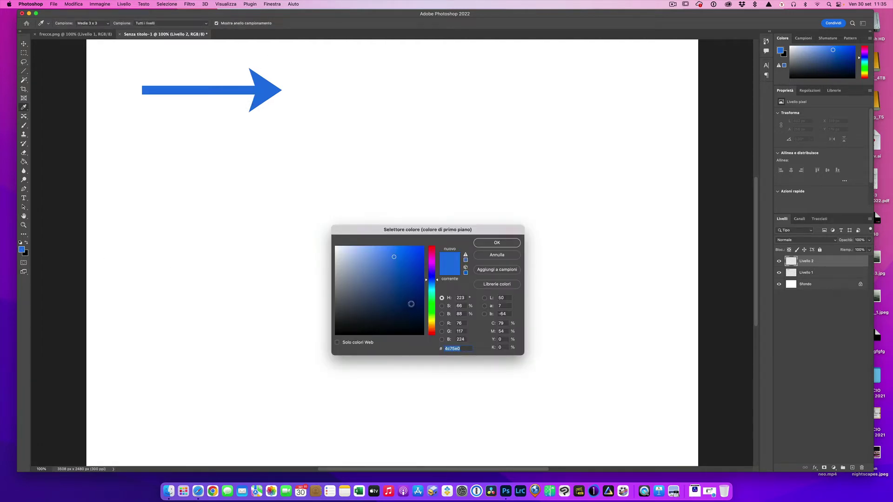
{"action": "left_click", "coordinate": [412, 304]}
{"action": "left_click", "coordinate": [479, 246]}
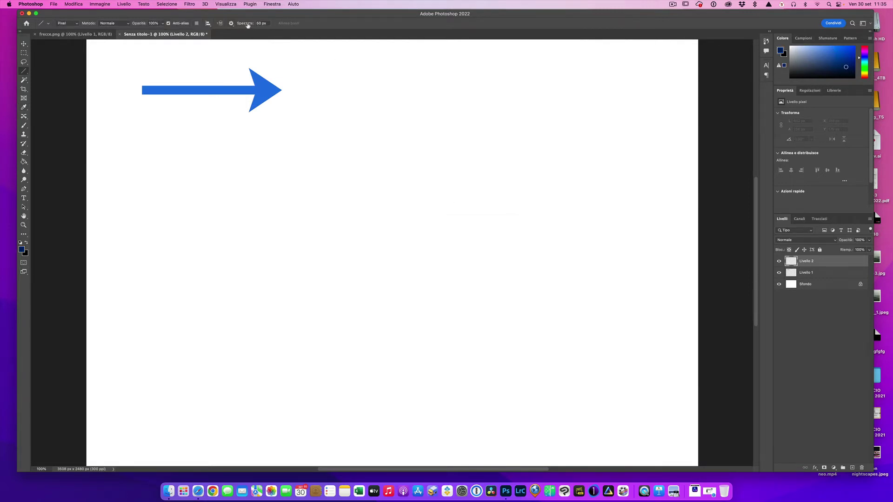
{"action": "left_click_drag", "start_coordinate": [247, 26], "coordinate": [257, 24]}
{"action": "left_click_drag", "start_coordinate": [257, 24], "coordinate": [245, 21]}
{"action": "type", "text": "8"}
- Use a start-only arrowhead (concavity 0%, length 200, width 250) and draw a left-pointing arrow below
{"action": "left_click", "coordinate": [232, 23]}
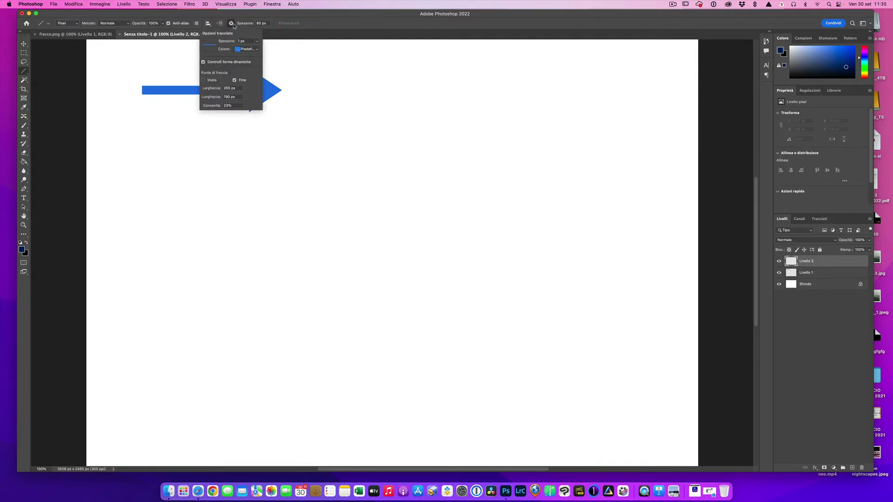
{"action": "left_click", "coordinate": [240, 80]}
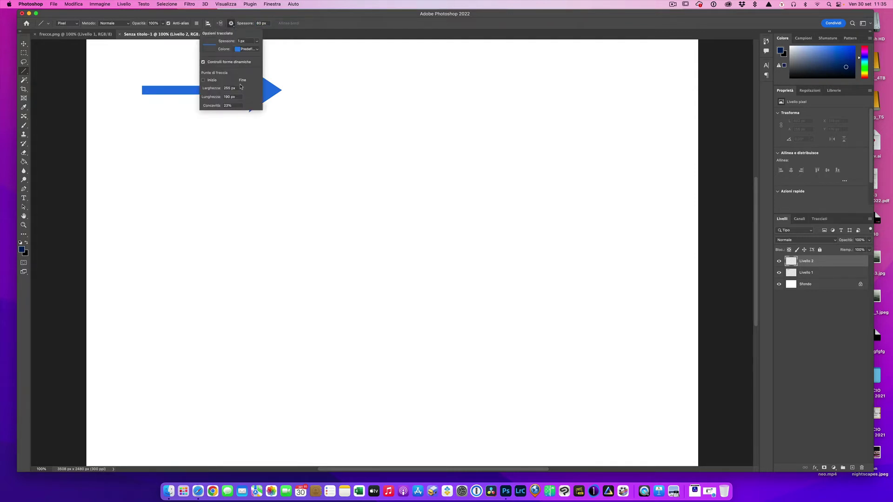
{"action": "left_click", "coordinate": [203, 81]}
{"action": "double_click", "coordinate": [235, 106]}
{"action": "type", "text": "0"}
{"action": "double_click", "coordinate": [238, 97]}
{"action": "type", "text": "2"}
{"action": "left_click", "coordinate": [206, 86]}
{"action": "type", "text": "25"}
{"action": "key", "text": "Return"}
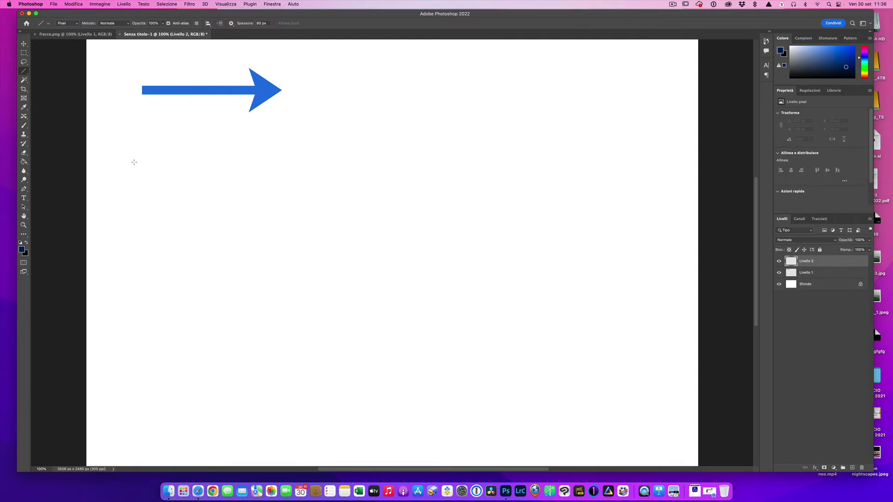
{"action": "left_click_drag", "start_coordinate": [143, 158], "coordinate": [280, 157]}
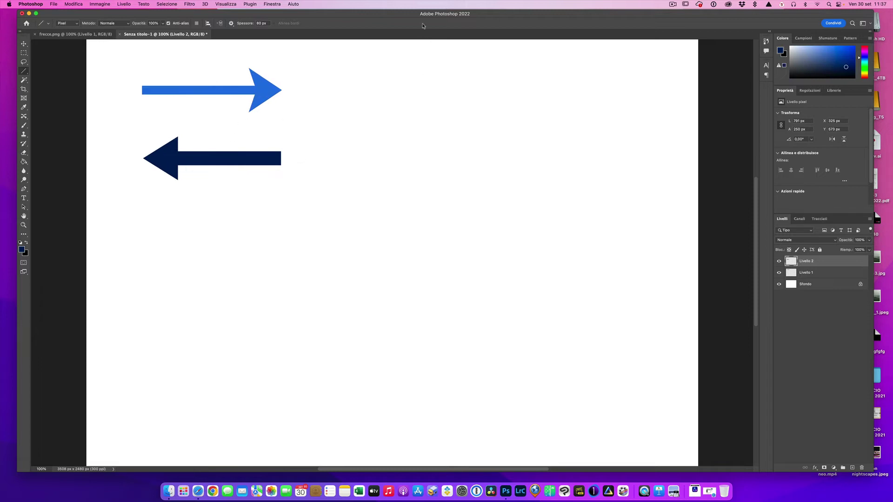
{"action": "key", "text": "shift+super"}
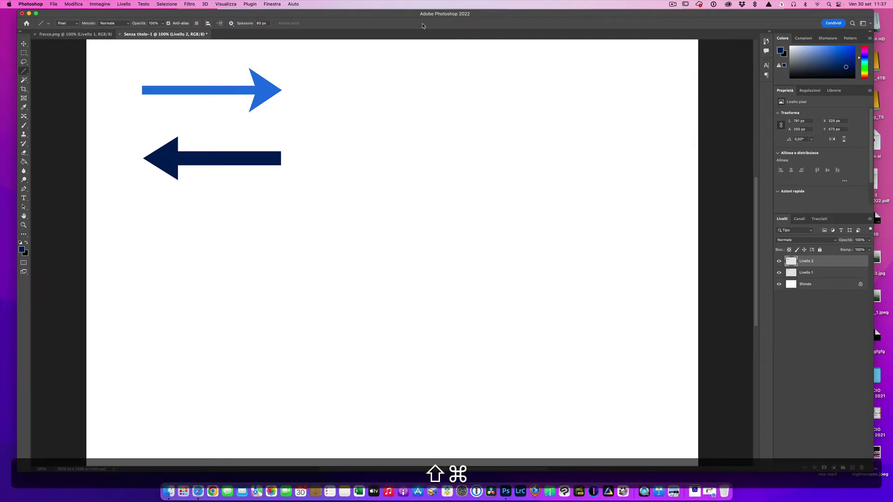
- Add layer Livello 3 with 121 px line thickness and 267 px wide arrowheads
{"action": "key", "text": "shift+super+n"}
{"action": "key", "text": "shift+super+Return"}
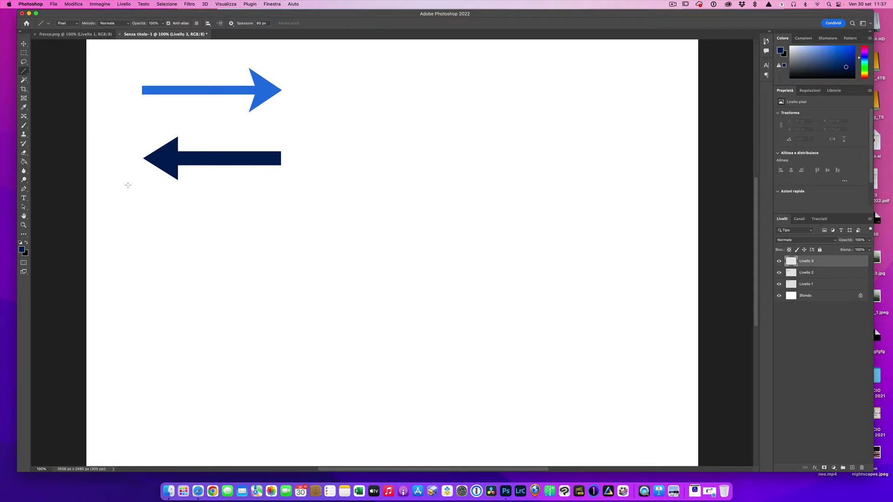
{"action": "left_click", "coordinate": [232, 23]}
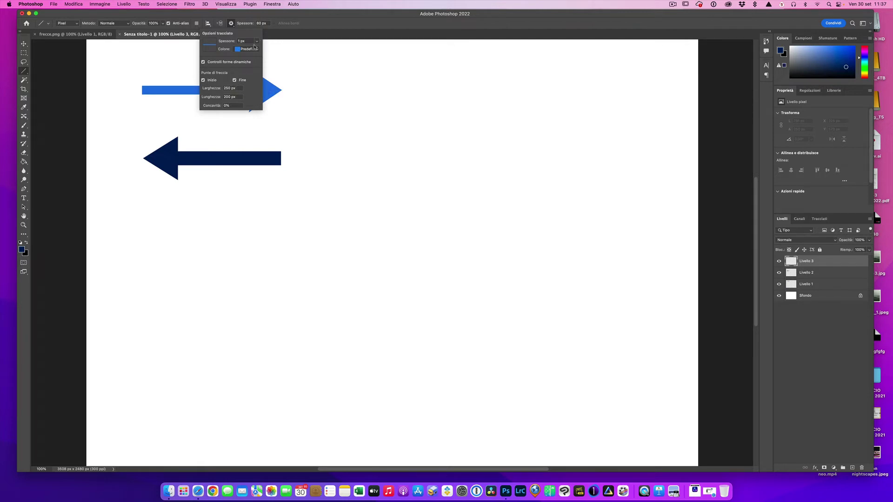
{"action": "left_click", "coordinate": [240, 25]}
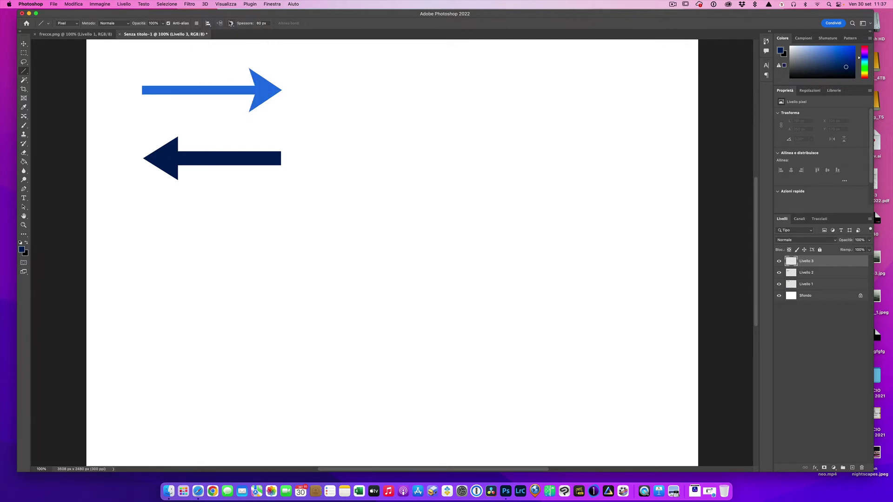
{"action": "left_click_drag", "start_coordinate": [242, 25], "coordinate": [257, 24]}
{"action": "type", "text": "121"}
{"action": "key", "text": "Return"}
{"action": "left_click", "coordinate": [231, 23]}
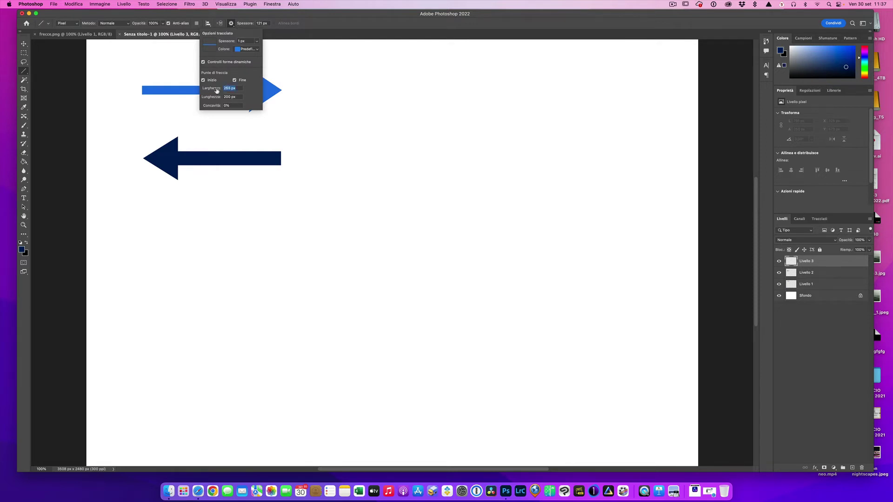
{"action": "left_click_drag", "start_coordinate": [212, 89], "coordinate": [214, 97]}
- Pick a bright green foreground and draw a vertical double-headed arrow lower on the page
{"action": "left_click", "coordinate": [21, 250]}
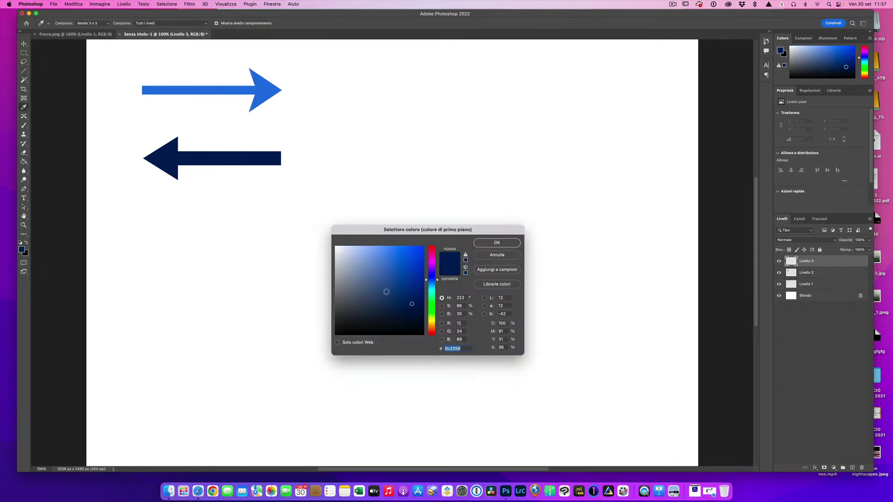
{"action": "left_click", "coordinate": [432, 308]}
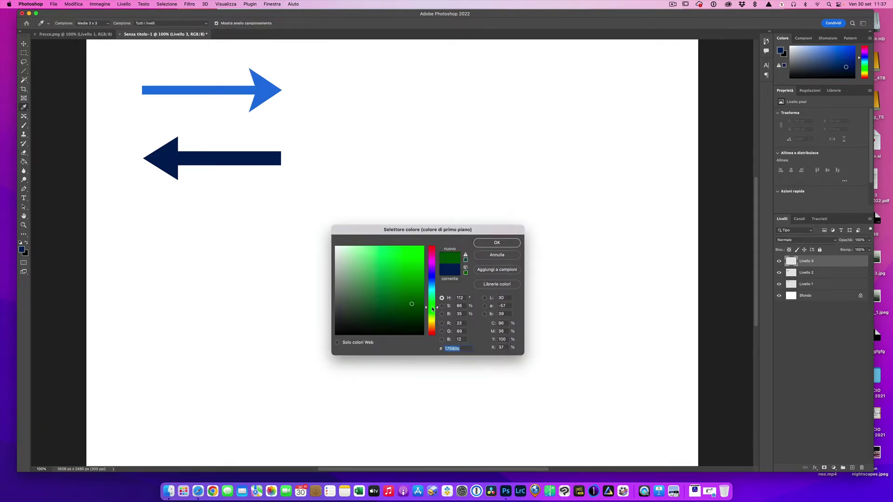
{"action": "left_click_drag", "start_coordinate": [405, 275], "coordinate": [397, 275]}
{"action": "left_click", "coordinate": [486, 243]}
{"action": "key", "text": "u"}
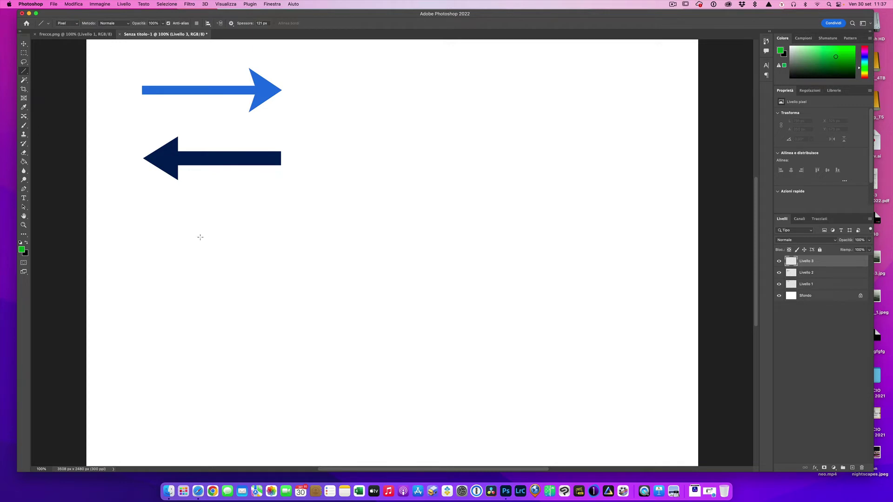
{"action": "left_click_drag", "start_coordinate": [200, 237], "coordinate": [217, 339]}
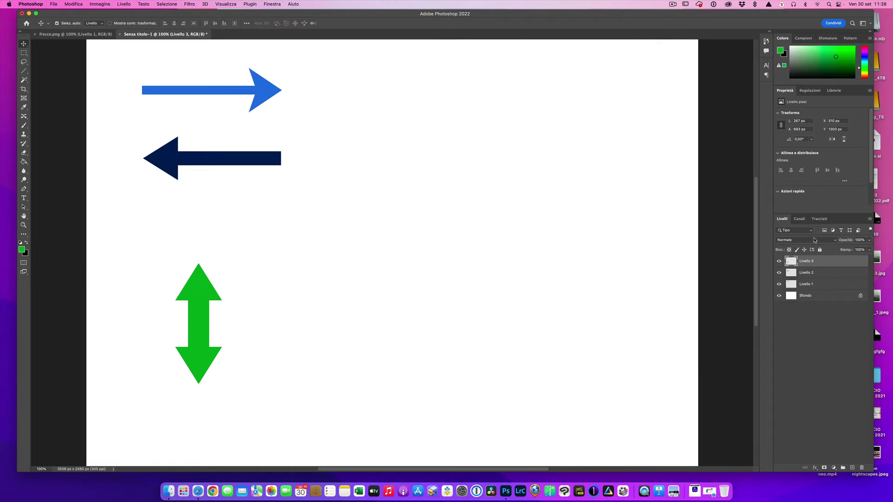
- Add layer Livello 4 and draw a horizontal green double-headed arrow above the vertical one
{"action": "key", "text": "shift+super"}
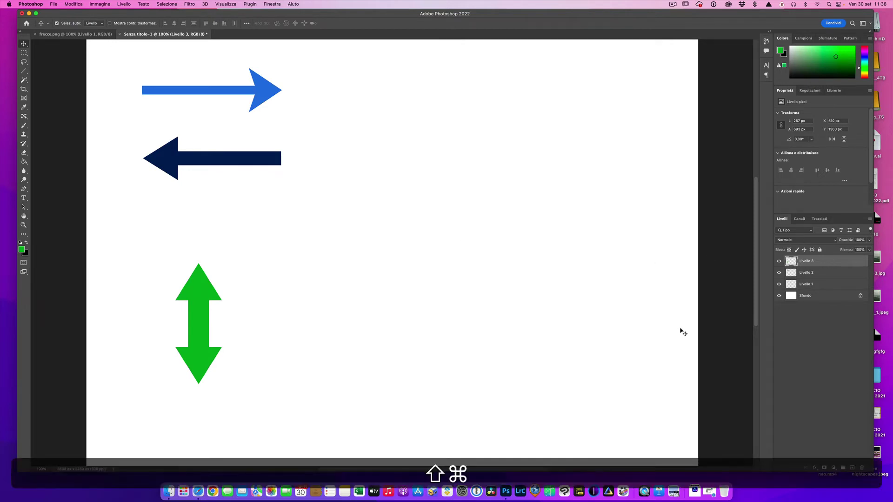
{"action": "key", "text": "shift+super+n"}
{"action": "key", "text": "shift+super+Return"}
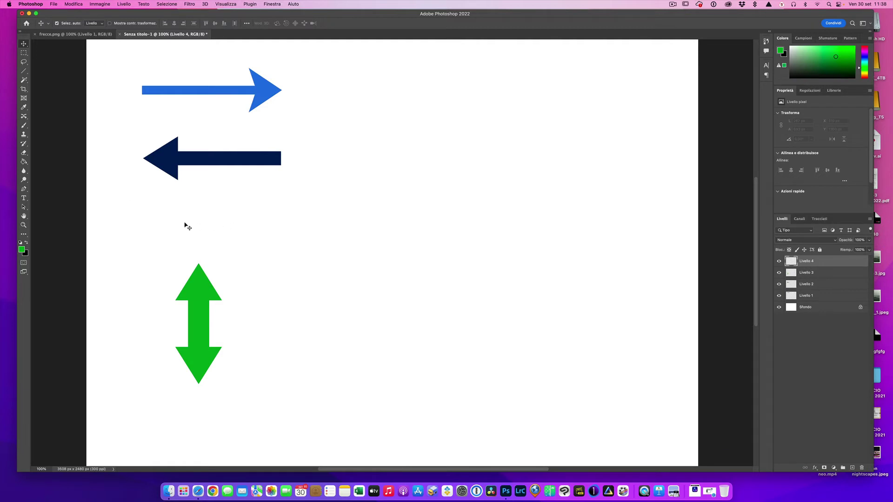
{"action": "left_click", "coordinate": [24, 70]}
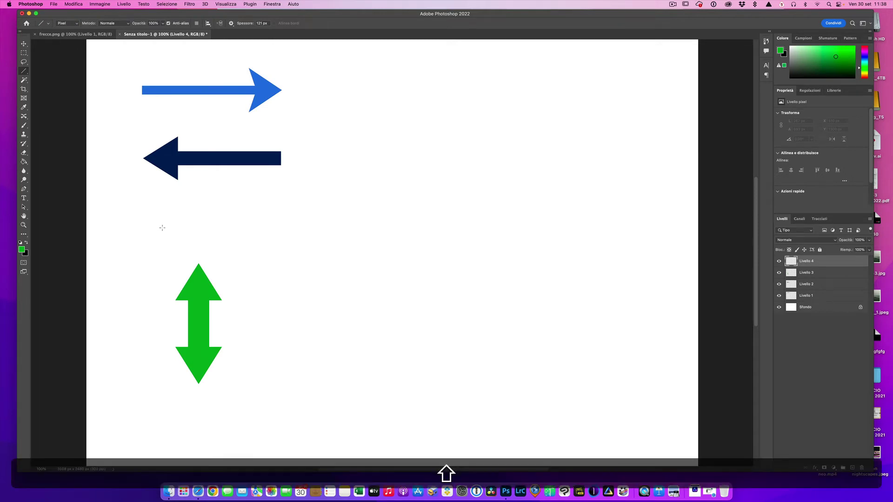
{"action": "mouse_move", "coordinate": [163, 228]}
{"action": "left_mouse_down"}
{"action": "mouse_move", "coordinate": [290, 234]}
{"action": "mouse_move", "coordinate": [282, 227]}
{"action": "left_mouse_up"}
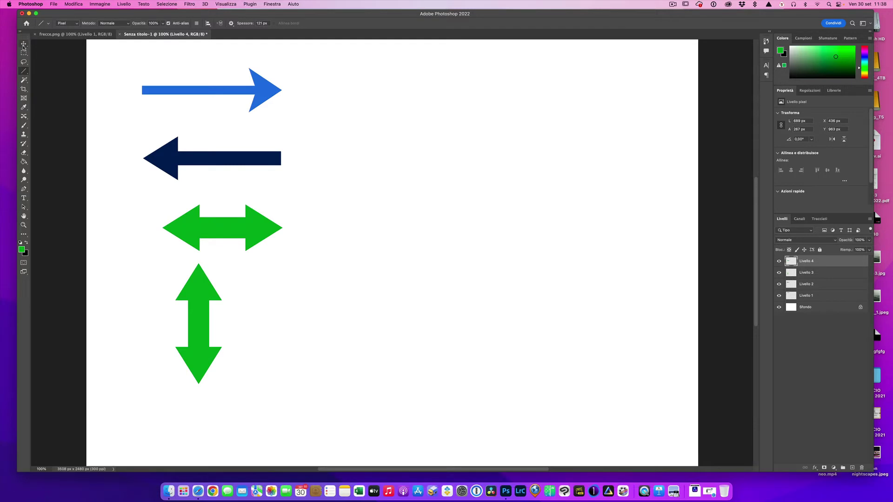
{"action": "left_click", "coordinate": [24, 43]}
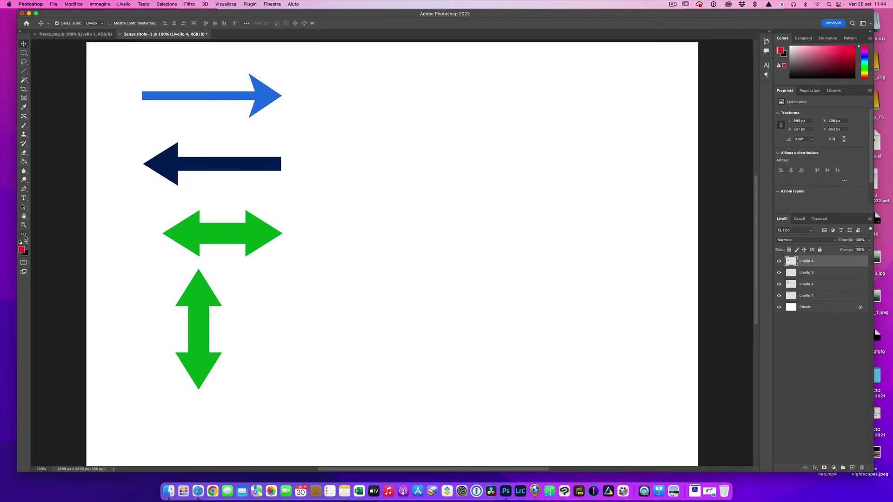
{"action": "left_click", "coordinate": [21, 250]}
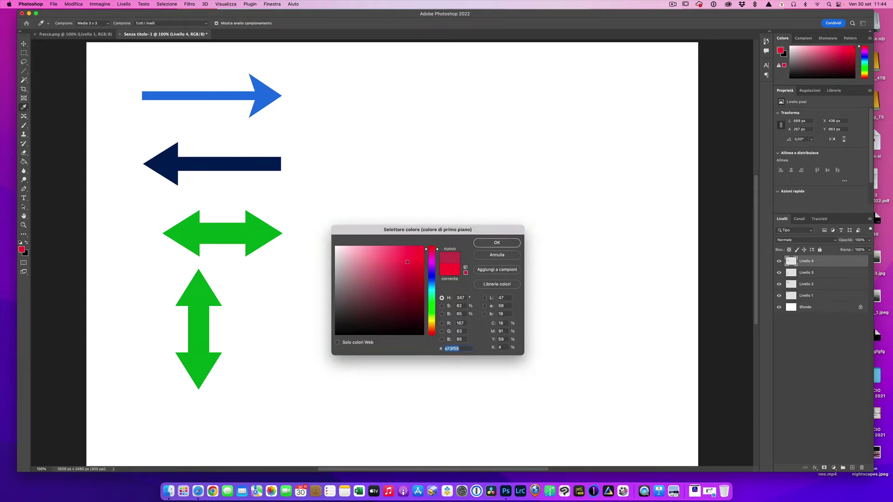
{"action": "left_click", "coordinate": [481, 242]}
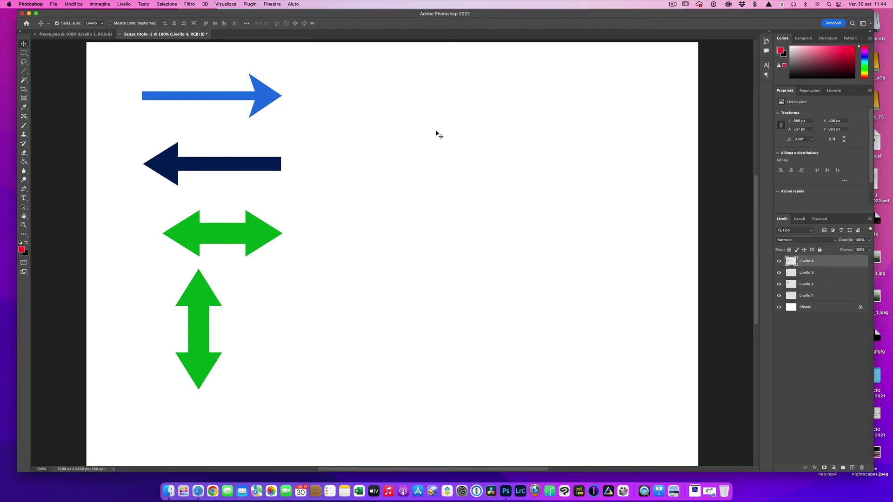
{"action": "key", "text": "shift+super"}
{"action": "key", "text": "shift+super+n"}
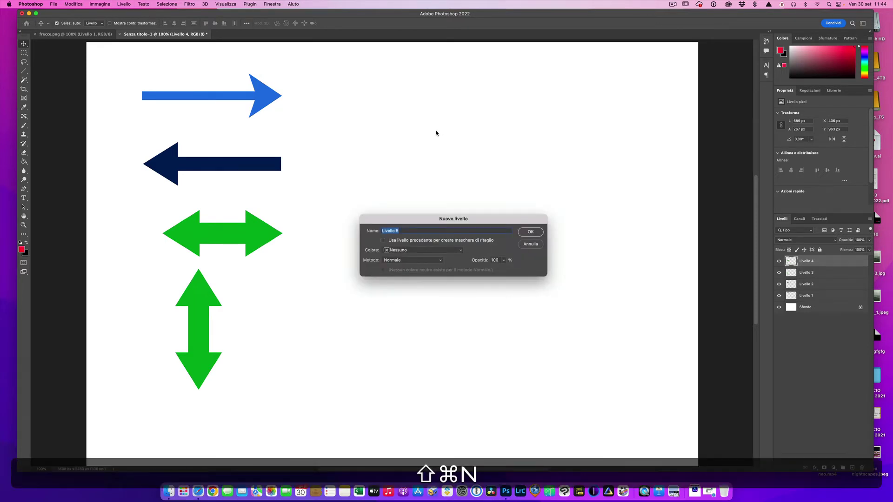
{"action": "key", "text": "Return"}
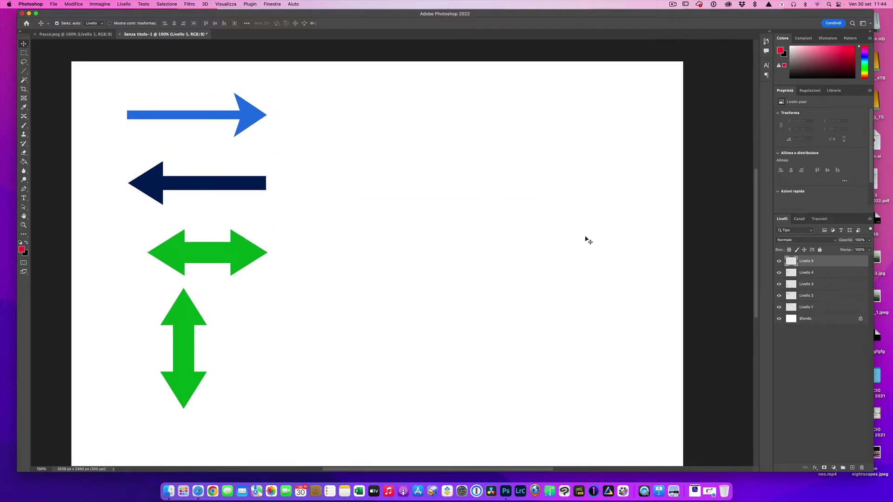
{"action": "scroll", "coordinate": [352, 236], "scroll_direction": "up", "scroll_amount": 1}
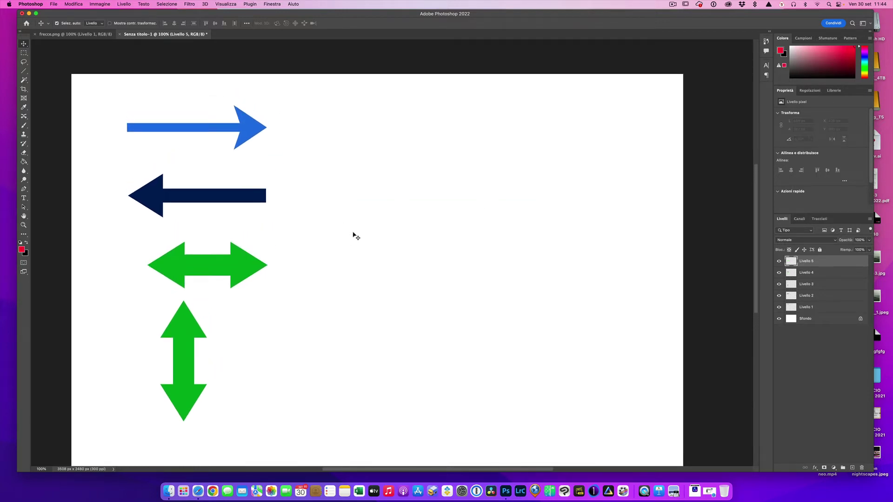
{"action": "scroll", "coordinate": [353, 237], "scroll_direction": "down", "scroll_amount": 2}
{"action": "scroll", "coordinate": [355, 236], "scroll_direction": "down", "scroll_amount": 1}
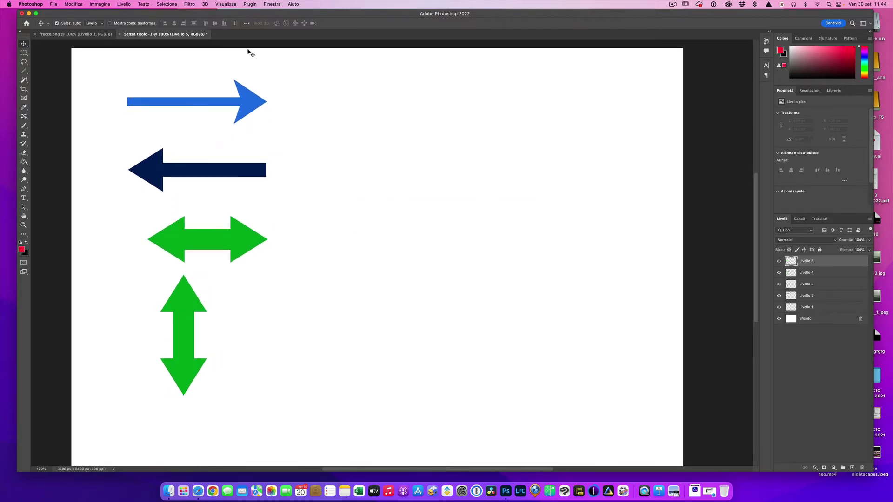
- Draw a red upward arrow, about 79 px thick with an end arrowhead, right of the green arrows
{"action": "left_click", "coordinate": [24, 70]}
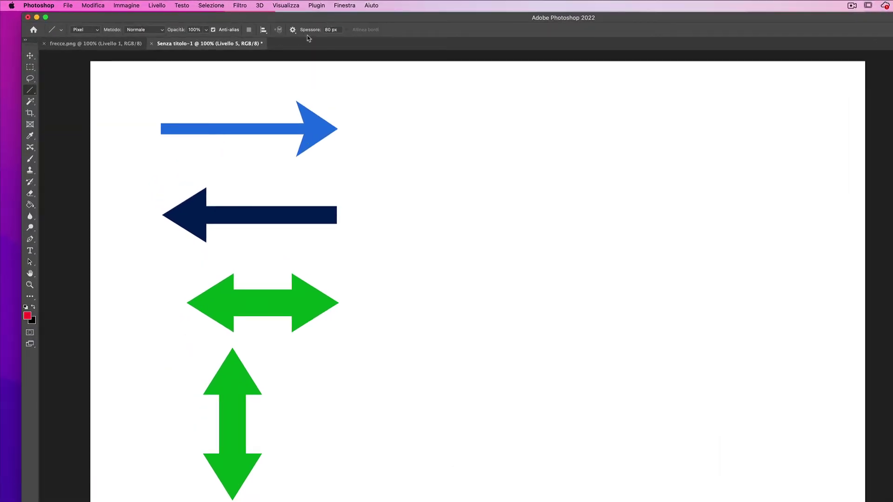
{"action": "left_click_drag", "start_coordinate": [308, 30], "coordinate": [316, 30]}
{"action": "left_click", "coordinate": [293, 30]}
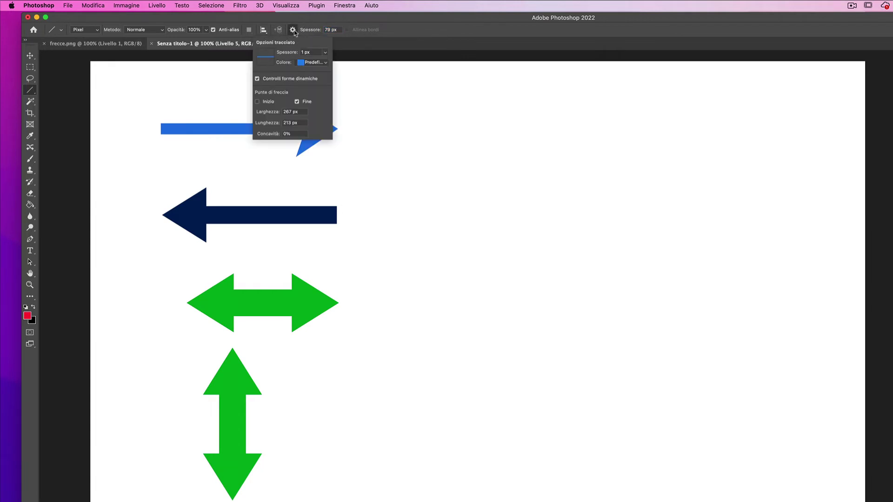
{"action": "left_click", "coordinate": [297, 102]}
{"action": "left_click", "coordinate": [415, 28]}
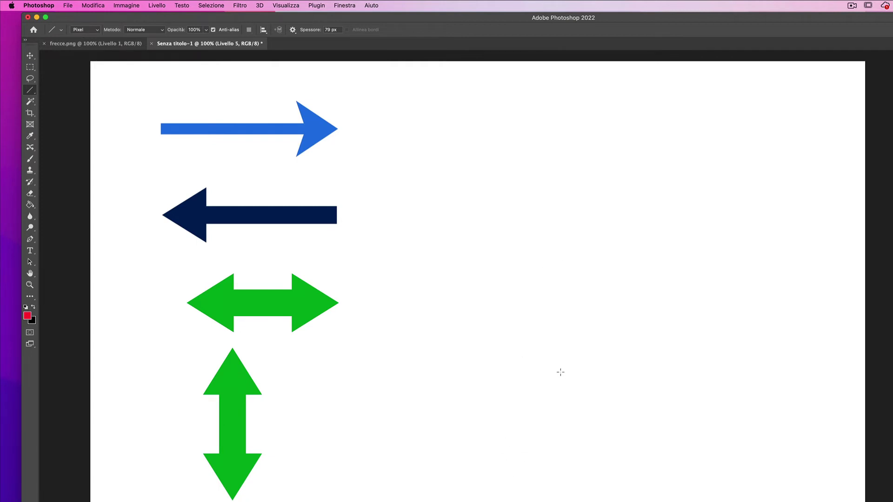
{"action": "left_click_drag", "start_coordinate": [528, 401], "coordinate": [535, 160]}
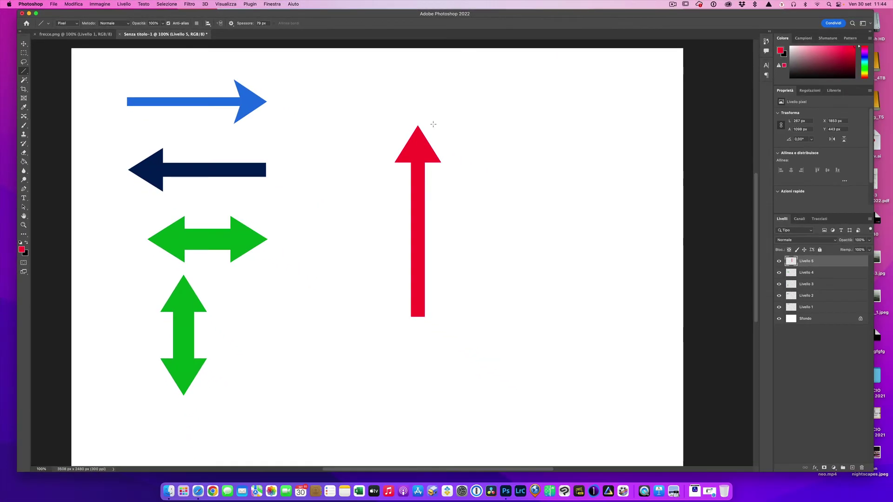
- Warp the red arrow with the Arco style at 50% bend, flipped to vertical orientation, and commit
{"action": "key", "text": "super"}
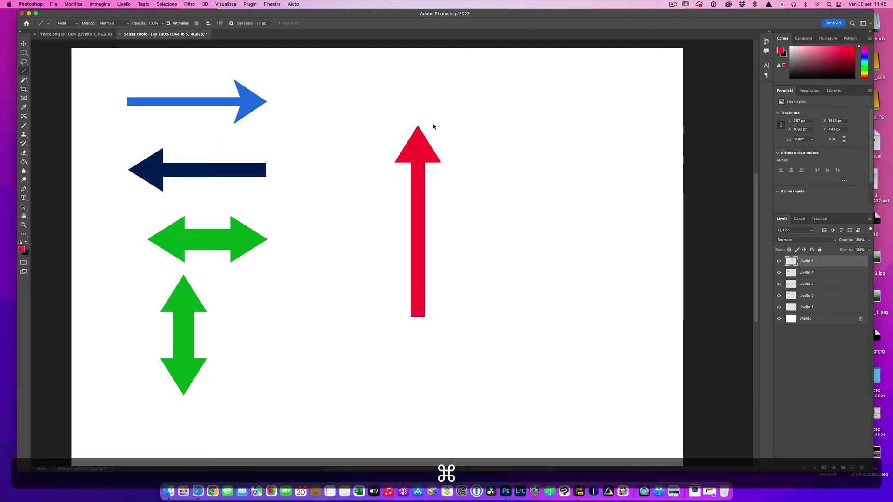
{"action": "key", "text": "super+t"}
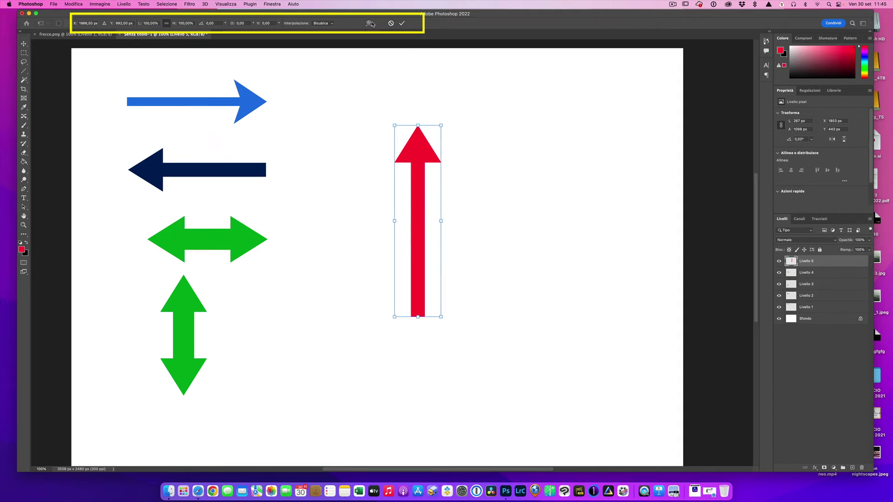
{"action": "left_click", "coordinate": [369, 23]}
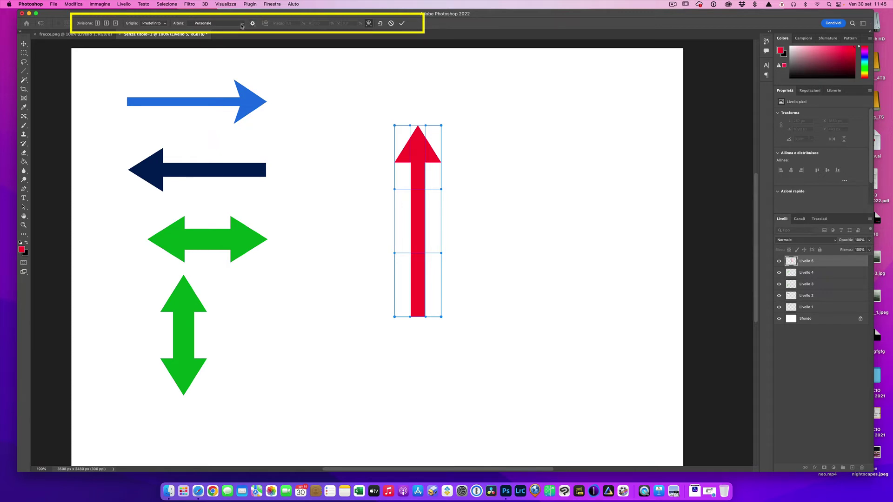
{"action": "left_click", "coordinate": [241, 25]}
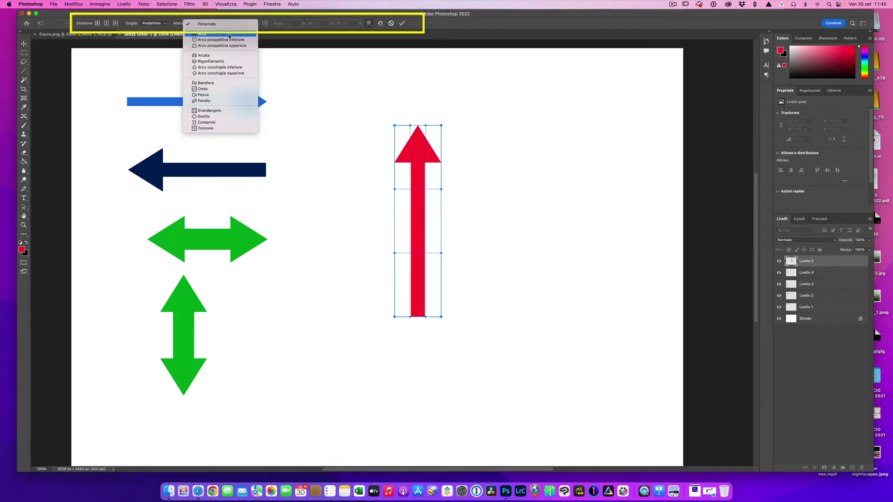
{"action": "left_click", "coordinate": [229, 34]}
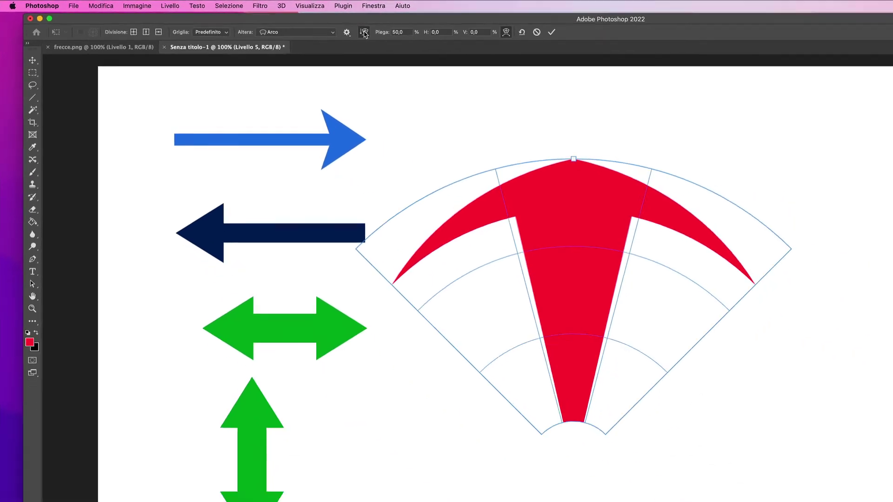
{"action": "left_click", "coordinate": [266, 24]}
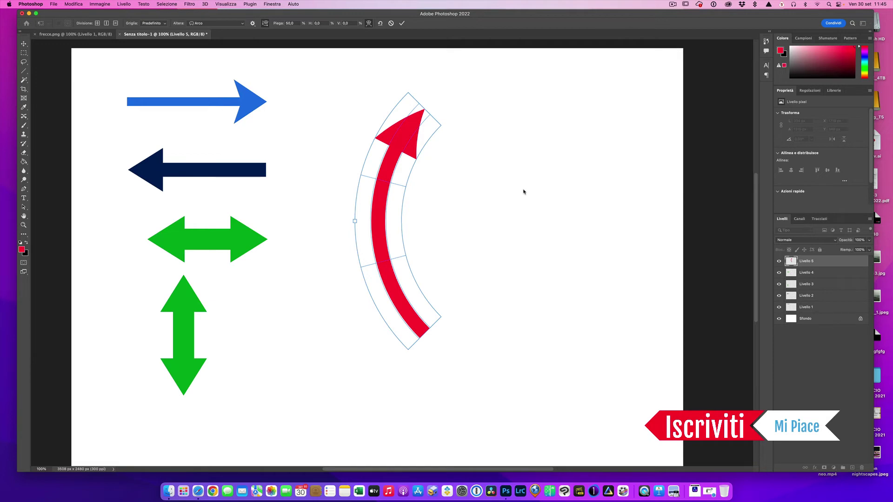
{"action": "left_click", "coordinate": [23, 43]}
{"action": "left_click", "coordinate": [464, 161]}
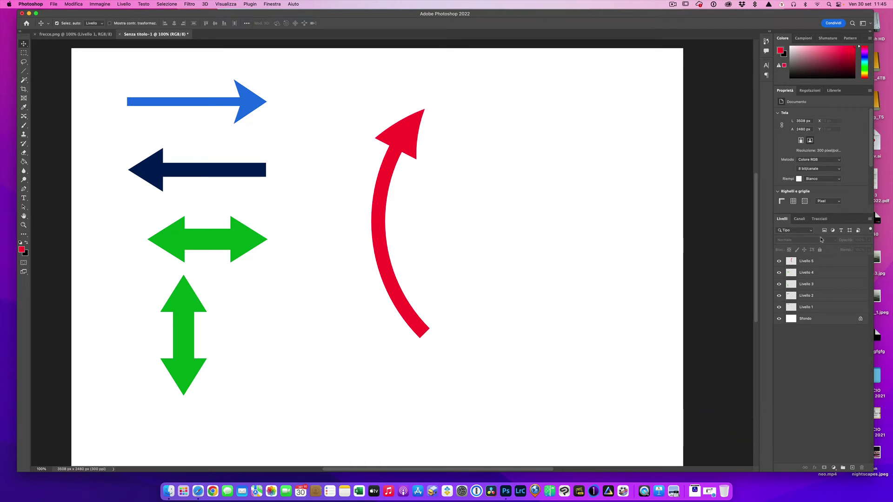
- Add a new empty layer, Livello 6, above the others
{"action": "key", "text": "shift+super"}
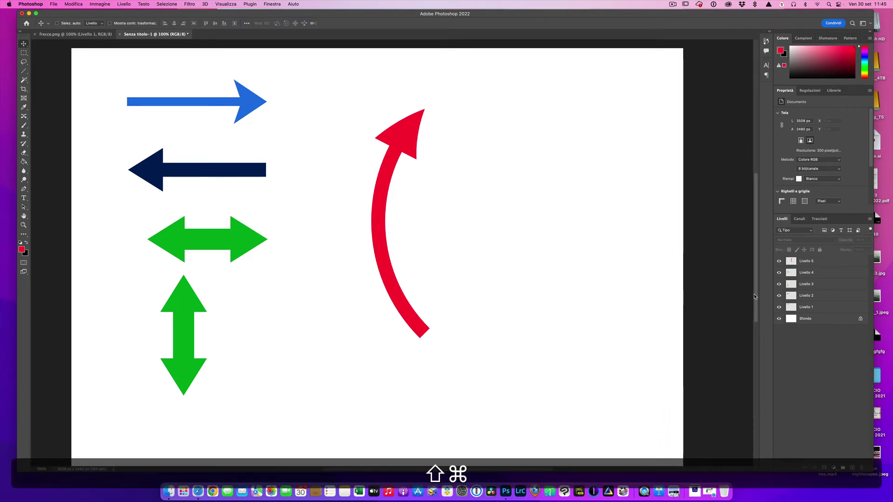
{"action": "key", "text": "shift+super+n"}
{"action": "key", "text": "Return"}
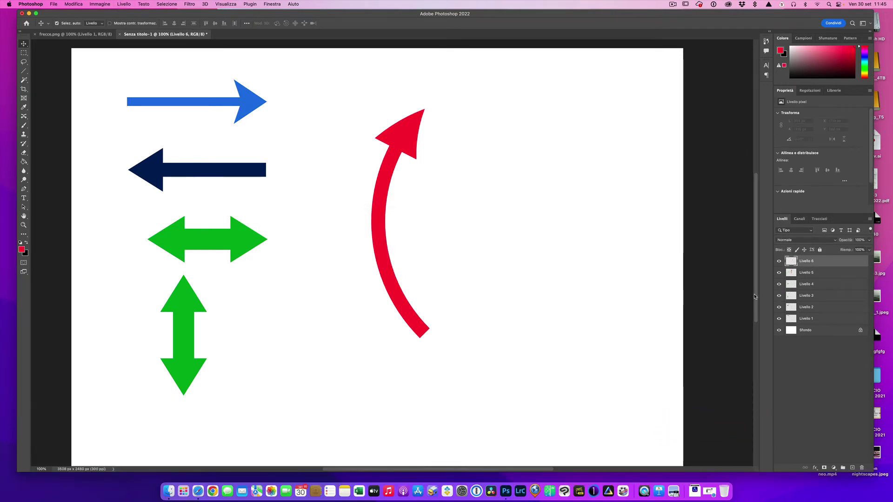
- Set the foreground colour to golden yellow #d3b21a
{"action": "left_click", "coordinate": [22, 250]}
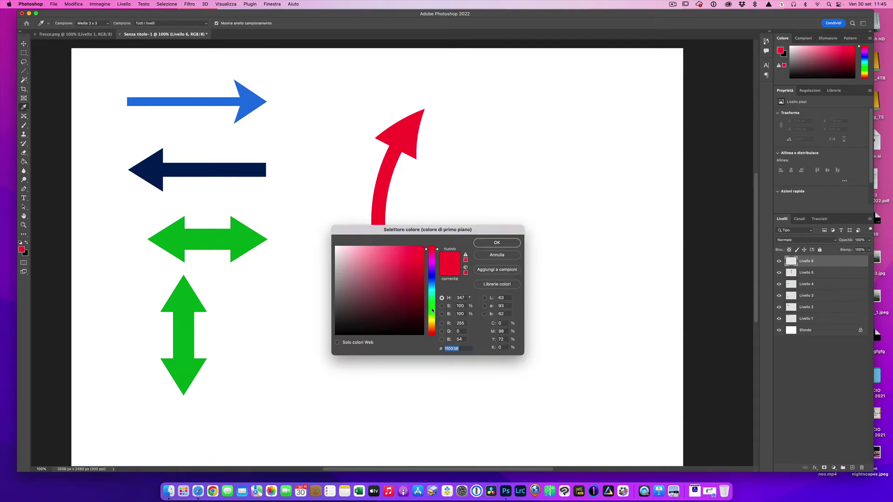
{"action": "left_click", "coordinate": [430, 297]}
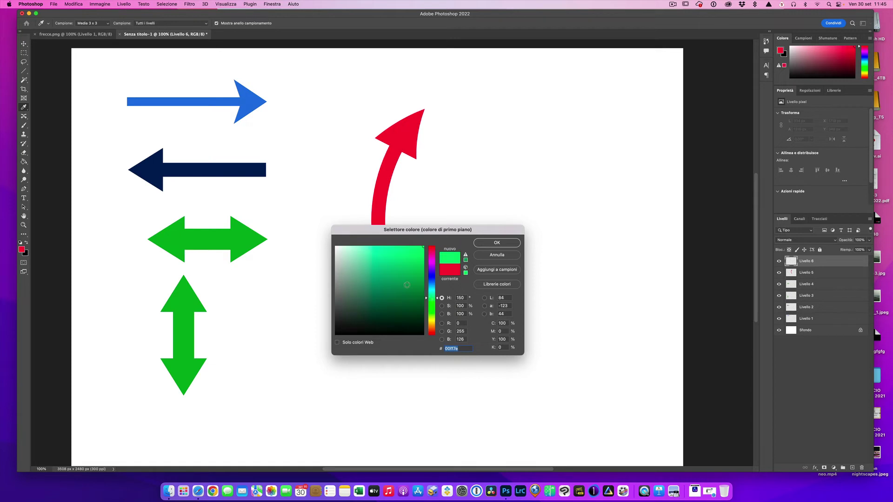
{"action": "left_click", "coordinate": [403, 253]}
{"action": "left_click_drag", "start_coordinate": [403, 253], "coordinate": [402, 259]}
{"action": "left_click", "coordinate": [432, 323]}
{"action": "left_click", "coordinate": [413, 261]}
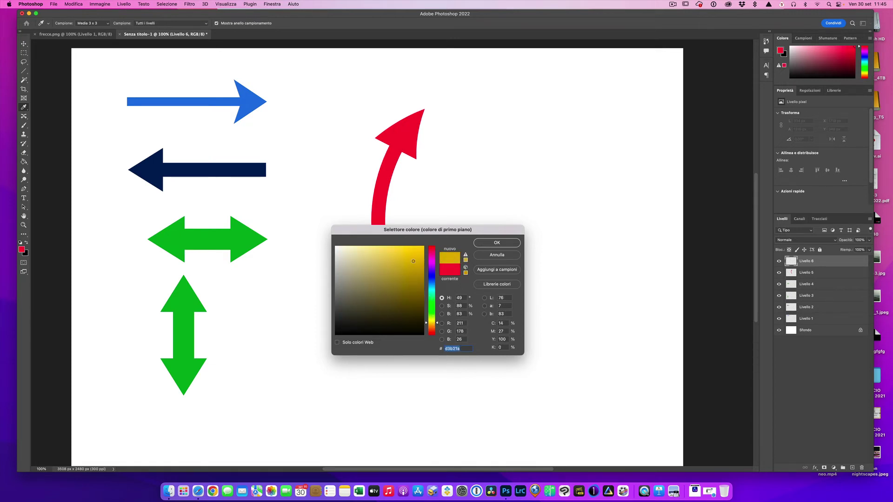
{"action": "left_click", "coordinate": [483, 244]}
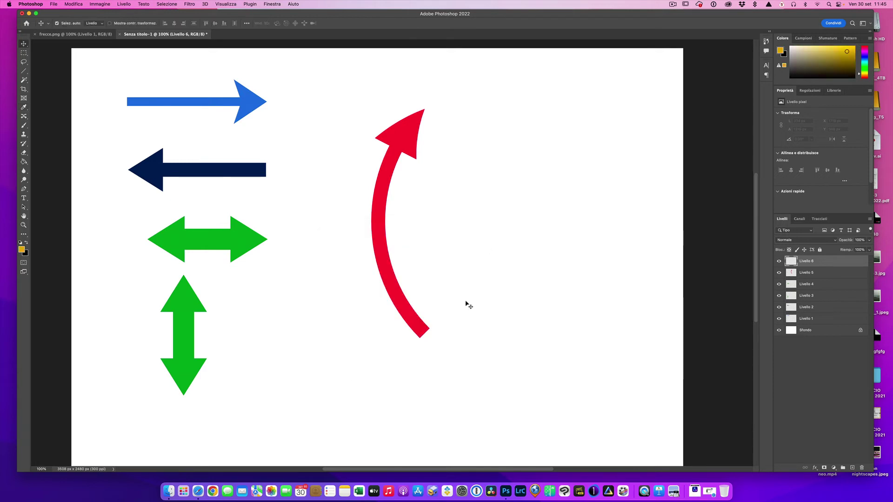
- Draw a yellow Line-tool arrow pointing straight down, headed at its start, right of the red arc
{"action": "key", "text": "v"}
{"action": "key", "text": "u"}
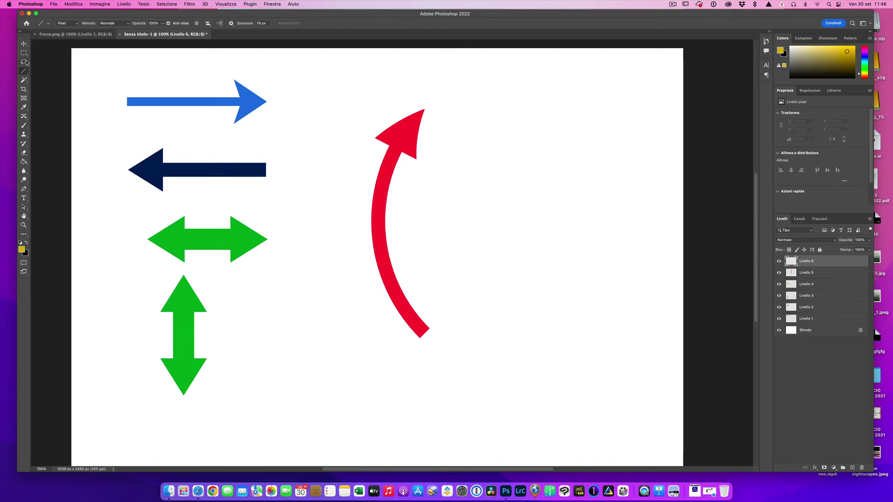
{"action": "left_click", "coordinate": [231, 23]}
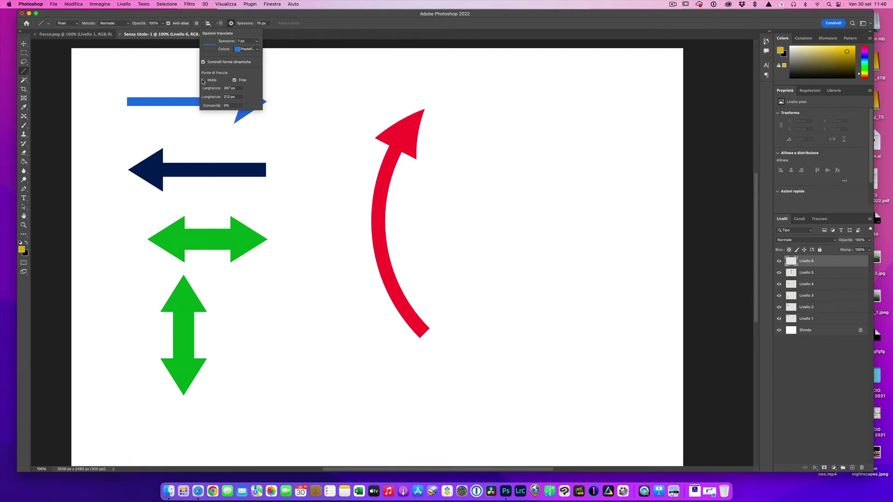
{"action": "left_click", "coordinate": [203, 81]}
{"action": "left_click", "coordinate": [235, 81]}
{"action": "left_click_drag", "start_coordinate": [480, 328], "coordinate": [471, 123]}
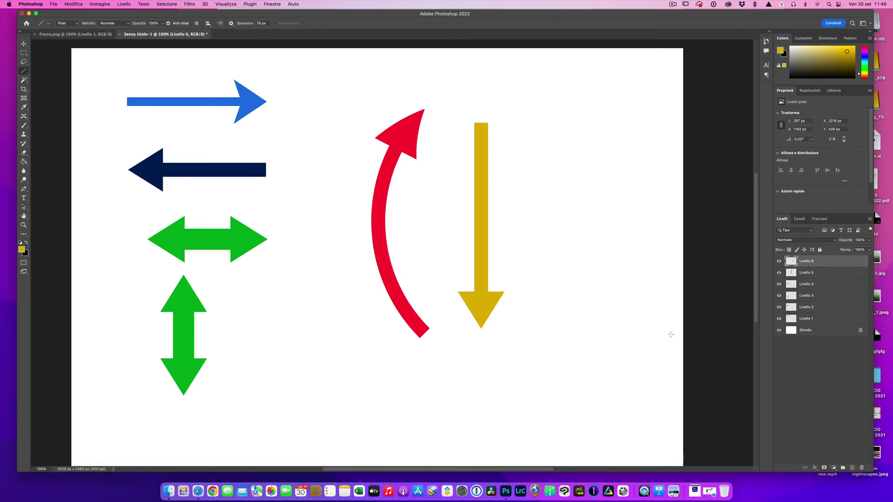
{"action": "key", "text": "super"}
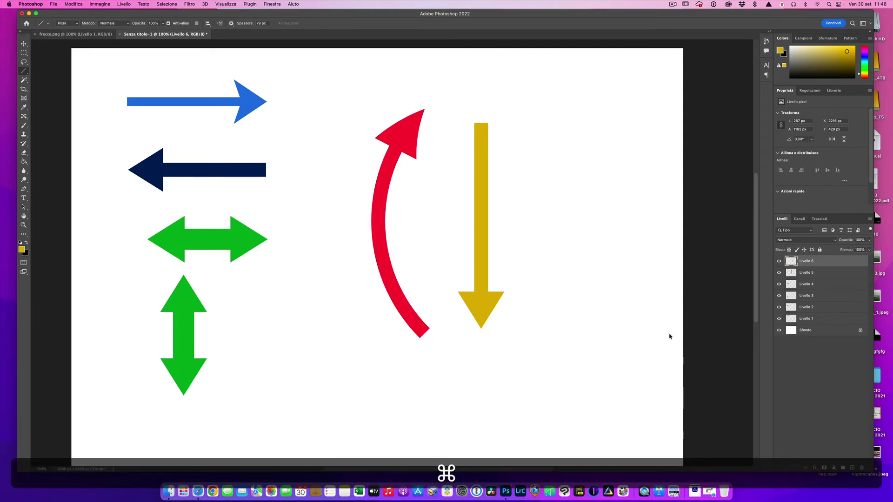
- Warp the yellow arrow with a flipped Arcata arch, reduce the bend to about 46, and commit
{"action": "key", "text": "super+t"}
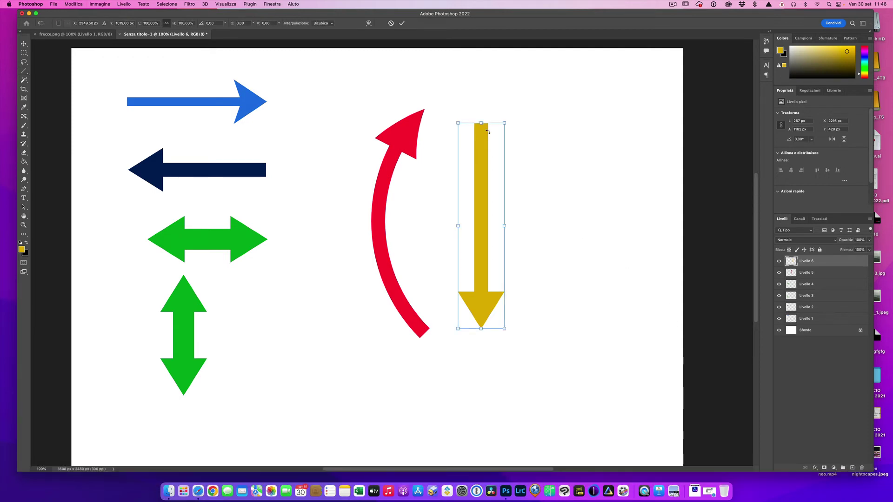
{"action": "left_click", "coordinate": [368, 23]}
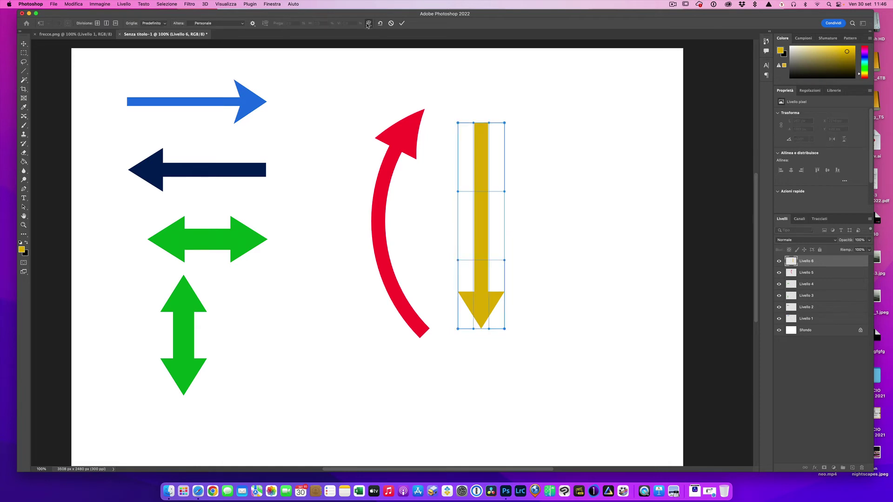
{"action": "left_click", "coordinate": [240, 23]}
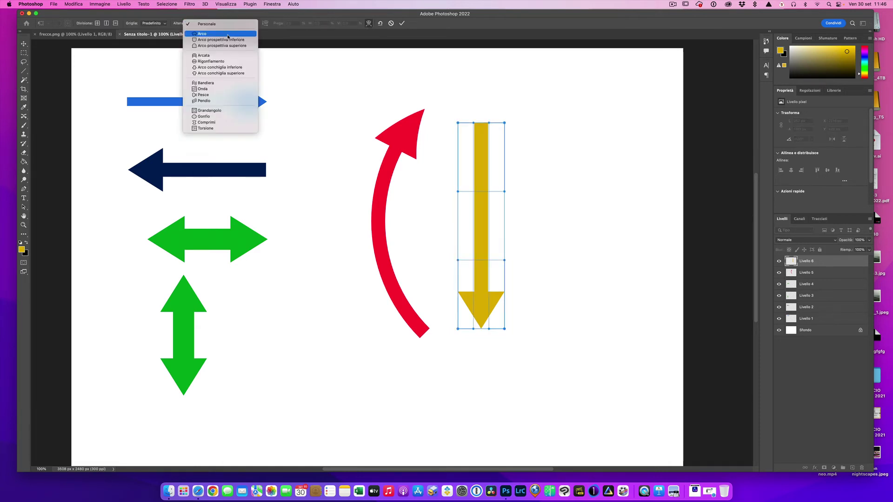
{"action": "left_click", "coordinate": [245, 56]}
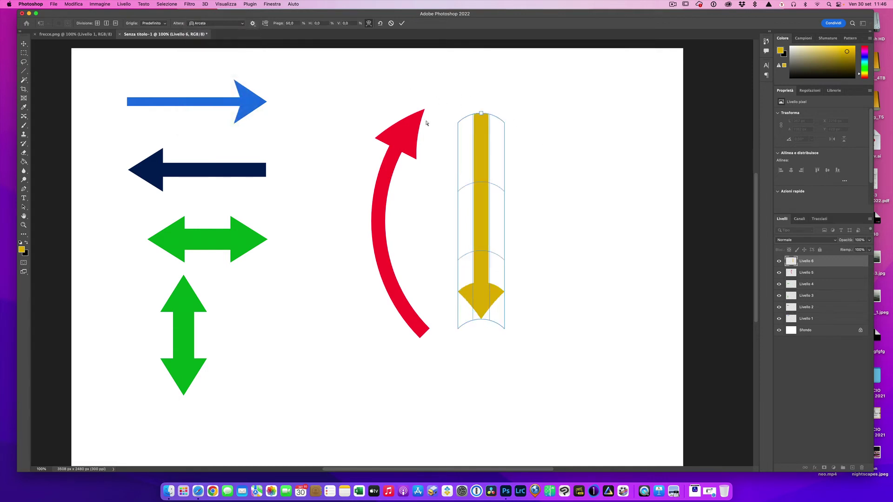
{"action": "left_click", "coordinate": [265, 24]}
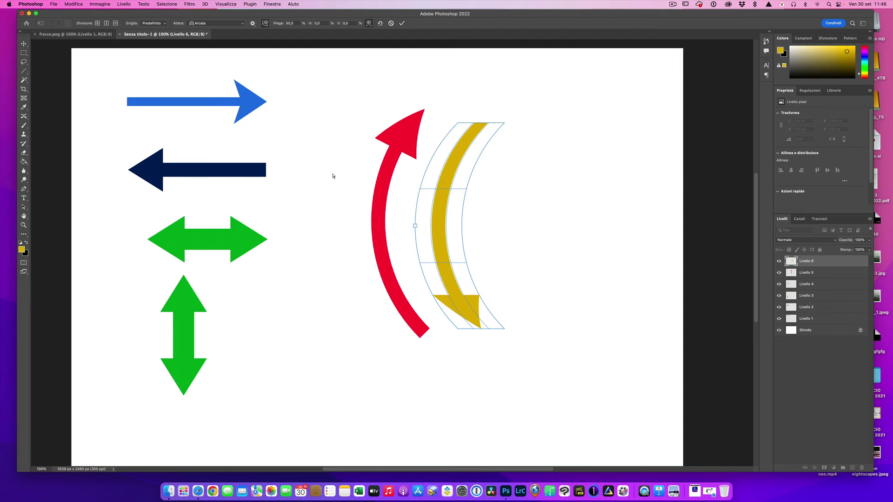
{"action": "mouse_move", "coordinate": [416, 226]}
{"action": "left_mouse_down"}
{"action": "mouse_move", "coordinate": [459, 227]}
{"action": "mouse_move", "coordinate": [403, 217]}
{"action": "left_mouse_up"}
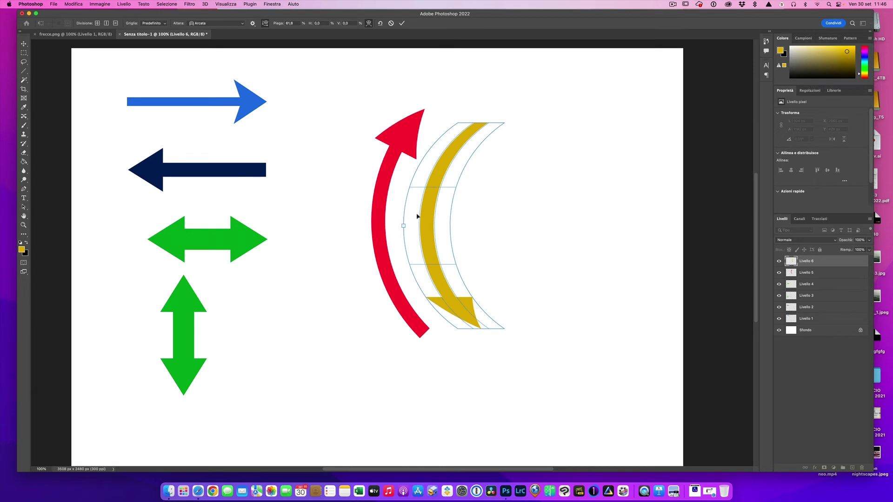
{"action": "left_click_drag", "start_coordinate": [417, 216], "coordinate": [418, 216]}
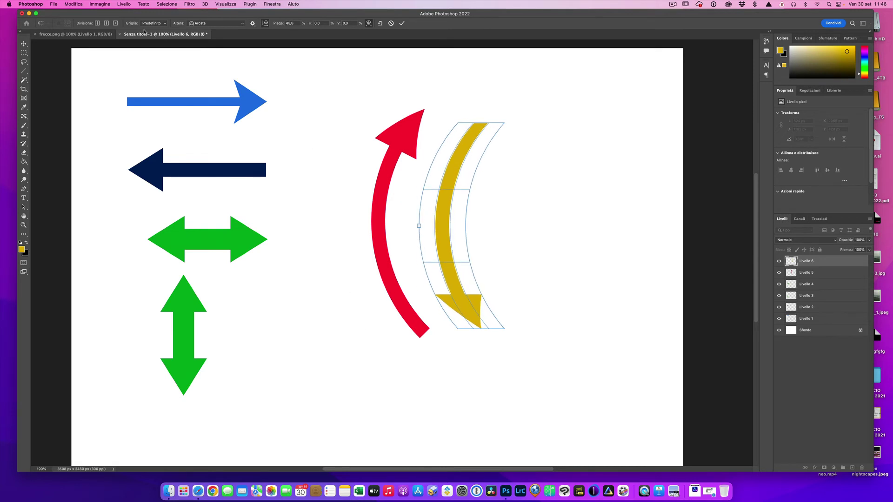
{"action": "key", "text": "Return"}
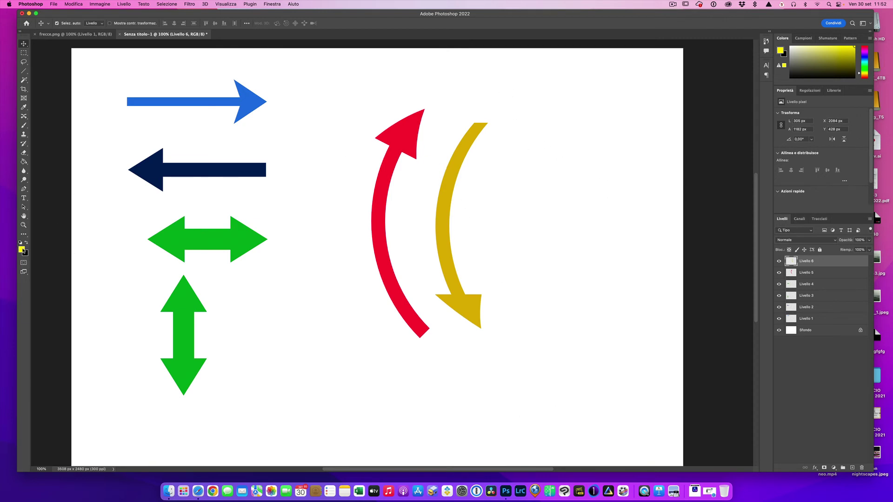
- Keep yellow as foreground and set the Line tool width to 164 px
{"action": "left_click", "coordinate": [22, 250]}
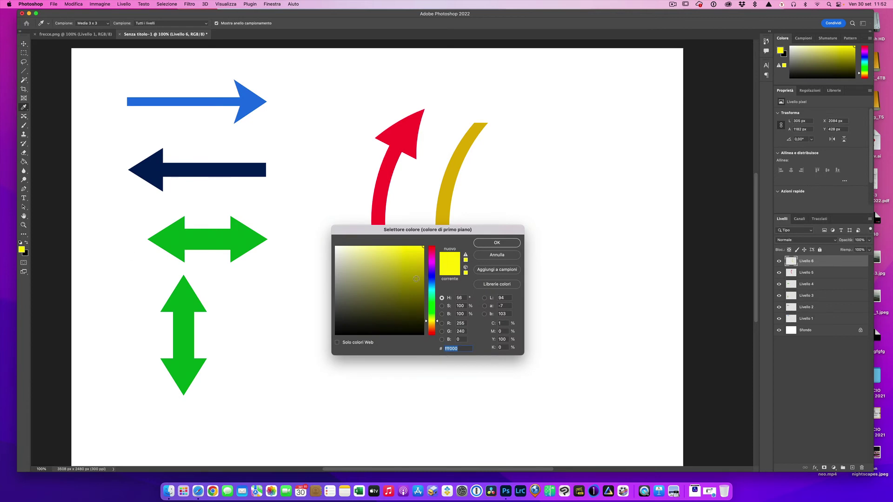
{"action": "left_click", "coordinate": [483, 244]}
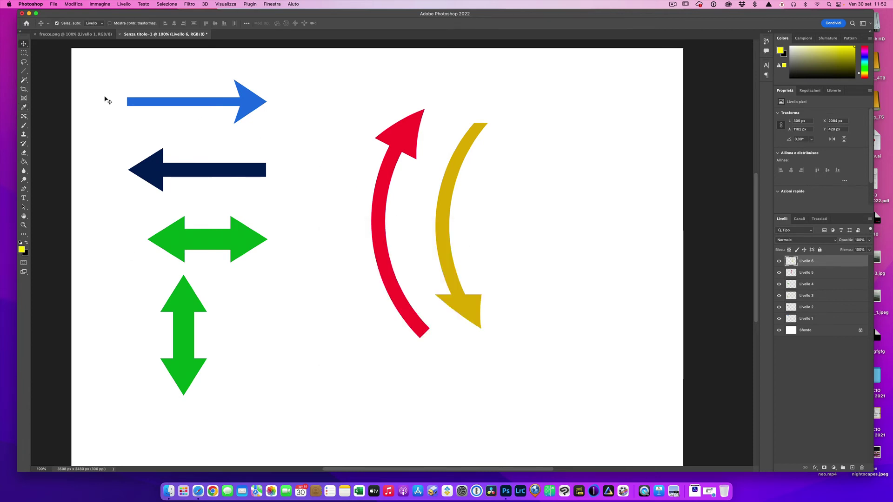
{"action": "left_click", "coordinate": [24, 71]}
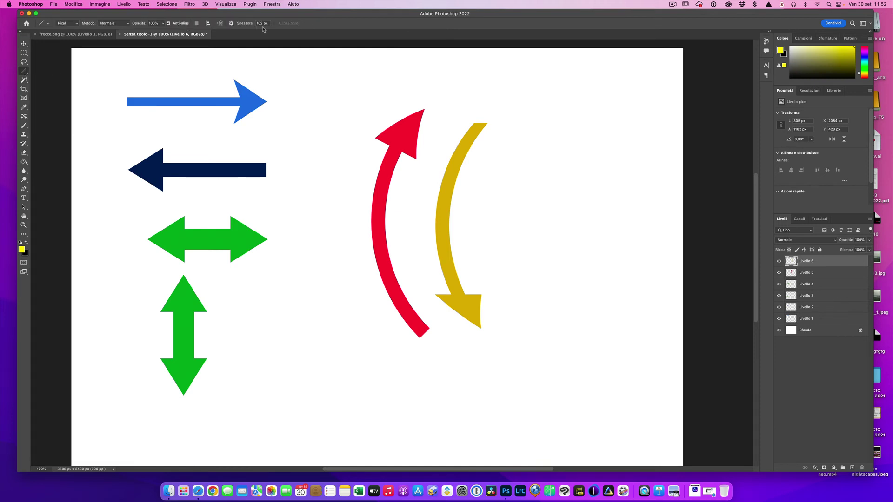
{"action": "left_click_drag", "start_coordinate": [242, 26], "coordinate": [263, 28]}
{"action": "key", "text": "Return"}
- Put arrowheads at both line ends with 0% concavity
{"action": "left_click", "coordinate": [231, 23]}
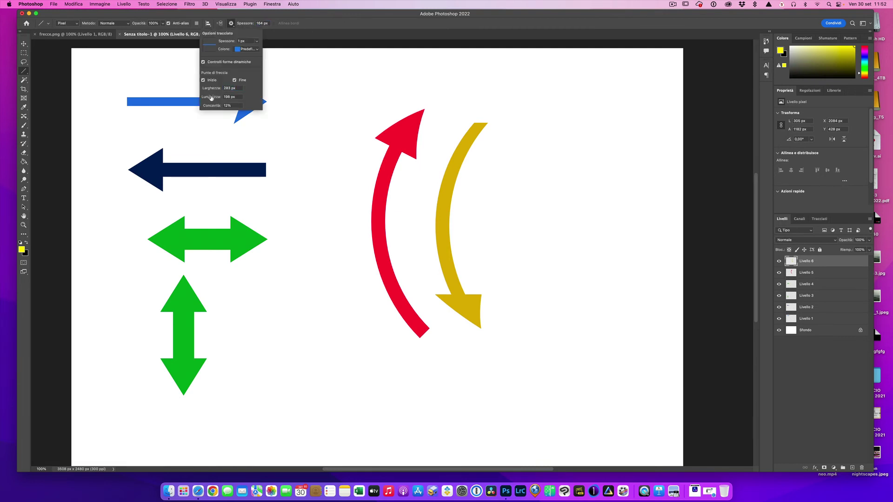
{"action": "left_click", "coordinate": [212, 96]}
{"action": "mouse_move", "coordinate": [213, 105]}
{"action": "left_mouse_down"}
{"action": "mouse_move", "coordinate": [180, 103]}
{"action": "mouse_move", "coordinate": [191, 104]}
{"action": "left_mouse_up"}
{"action": "left_click_drag", "start_coordinate": [212, 105], "coordinate": [166, 103]}
{"action": "left_click_drag", "start_coordinate": [167, 103], "coordinate": [214, 106]}
{"action": "type", "text": "0"}
{"action": "key", "text": "Return"}
{"action": "scroll", "coordinate": [305, 99], "scroll_direction": "down", "scroll_amount": 3}
{"action": "scroll", "coordinate": [305, 100], "scroll_direction": "left", "scroll_amount": 2}
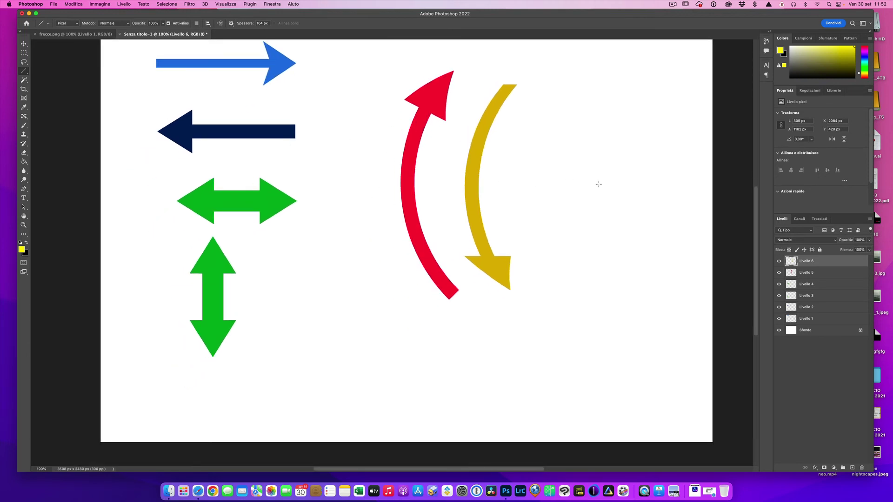
- On a new layer, Livello 7, draw a vertical double-headed arrow right of the curves
{"action": "key", "text": "shift+super"}
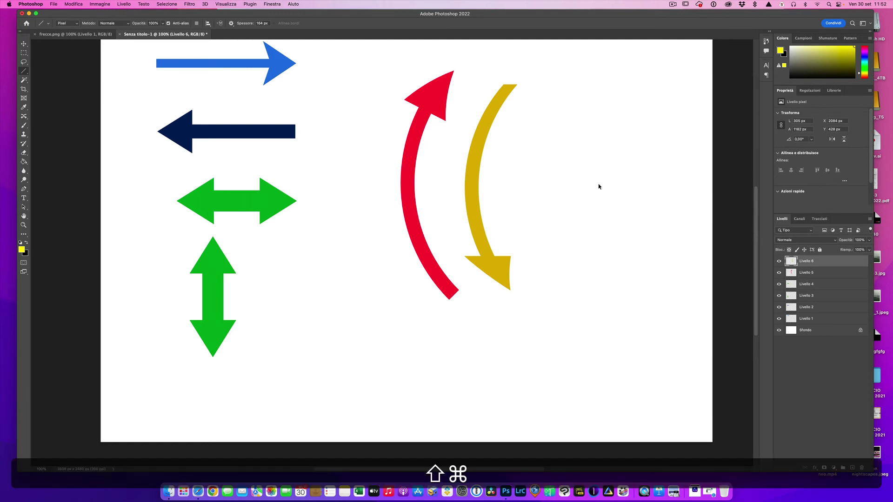
{"action": "key", "text": "shift+super+n"}
{"action": "key", "text": "Return"}
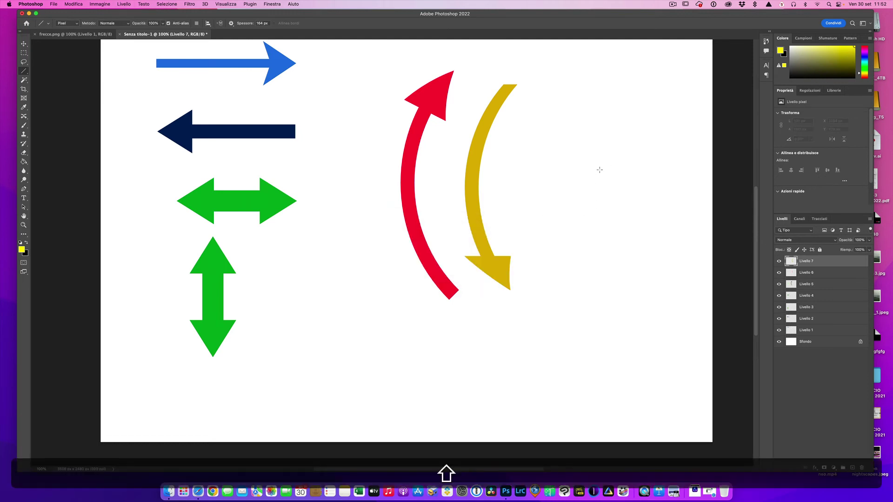
{"action": "left_click_drag", "start_coordinate": [599, 170], "coordinate": [610, 351]}
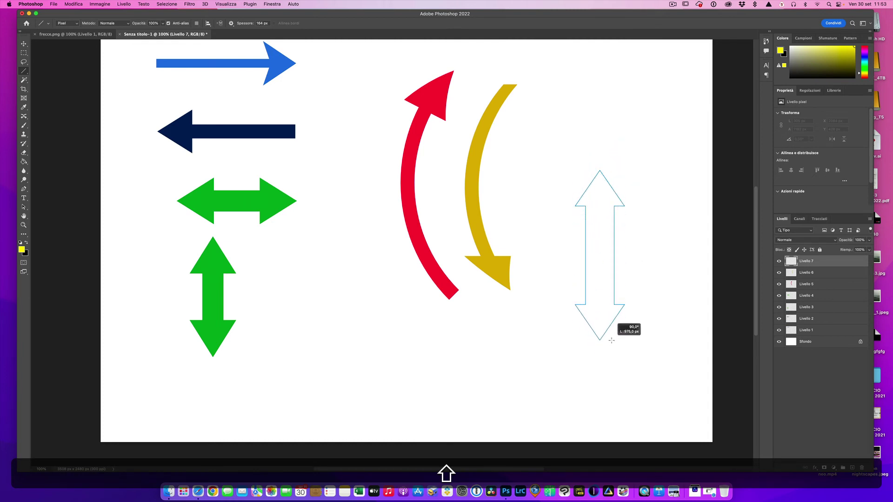
{"action": "left_click_drag", "start_coordinate": [610, 350], "coordinate": [609, 344]}
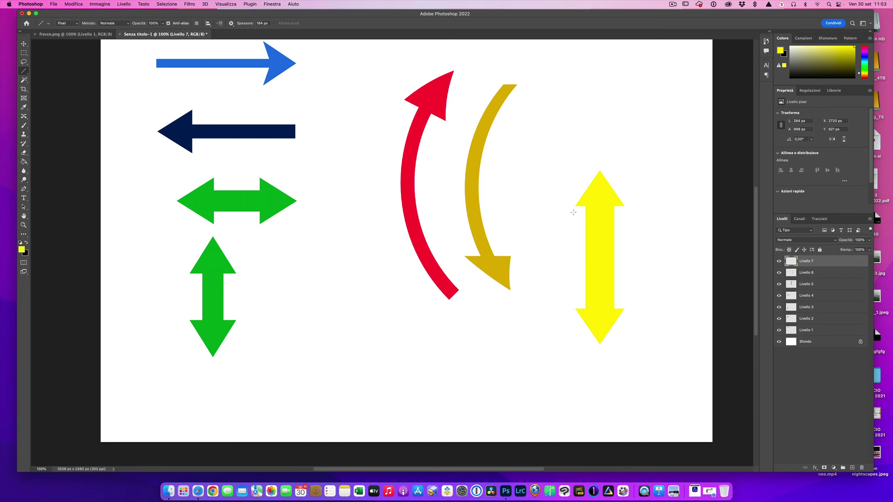
- Give Livello 7 a drop shadow at 72% opacity, 22 px distance and 16 px size
{"action": "double_click", "coordinate": [841, 263]}
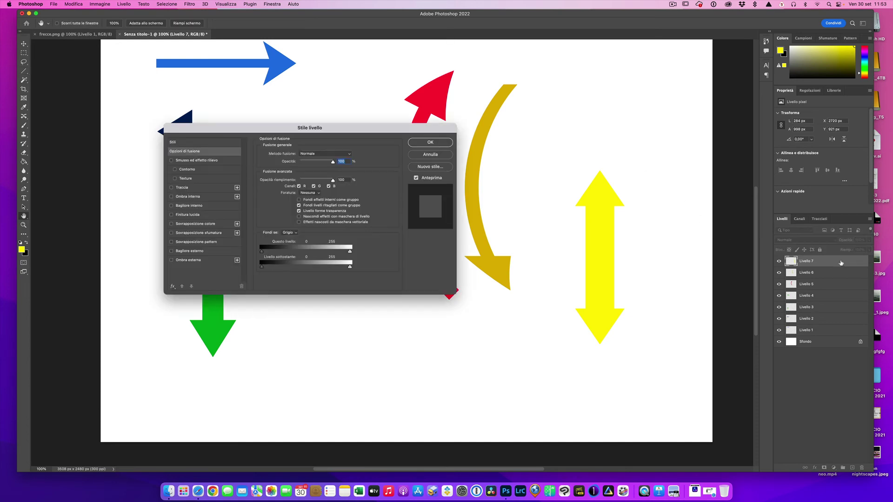
{"action": "left_click", "coordinate": [172, 261]}
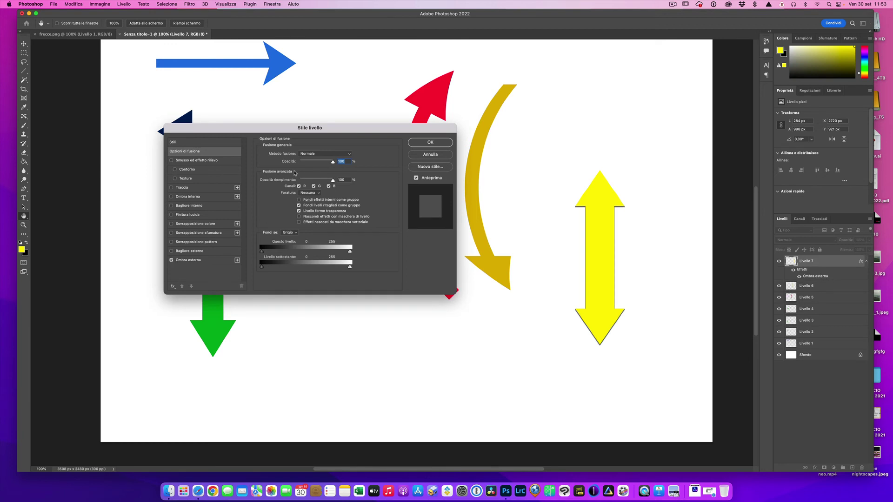
{"action": "left_click", "coordinate": [228, 261]}
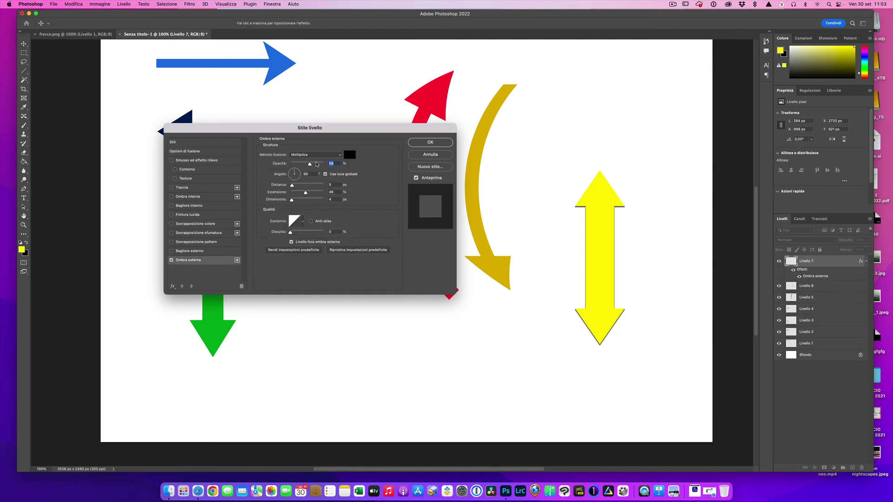
{"action": "mouse_move", "coordinate": [316, 165]}
{"action": "left_mouse_down"}
{"action": "mouse_move", "coordinate": [295, 186]}
{"action": "mouse_move", "coordinate": [309, 194]}
{"action": "mouse_move", "coordinate": [294, 200]}
{"action": "mouse_move", "coordinate": [314, 164]}
{"action": "mouse_move", "coordinate": [299, 187]}
{"action": "left_mouse_up"}
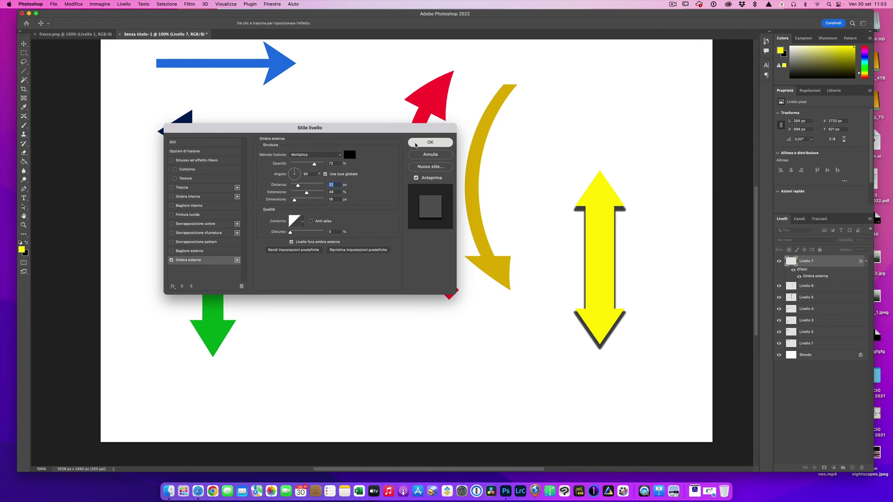
{"action": "left_click", "coordinate": [430, 143]}
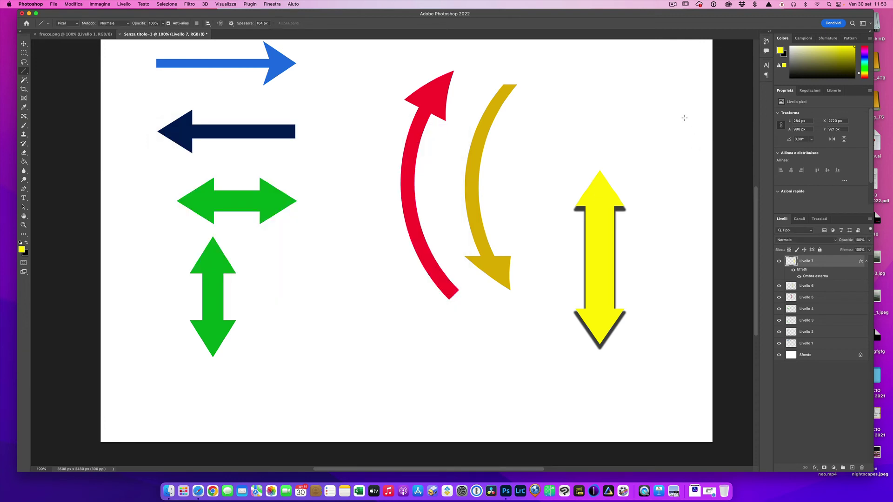
{"action": "key", "text": "super"}
{"action": "key", "text": "super+t"}
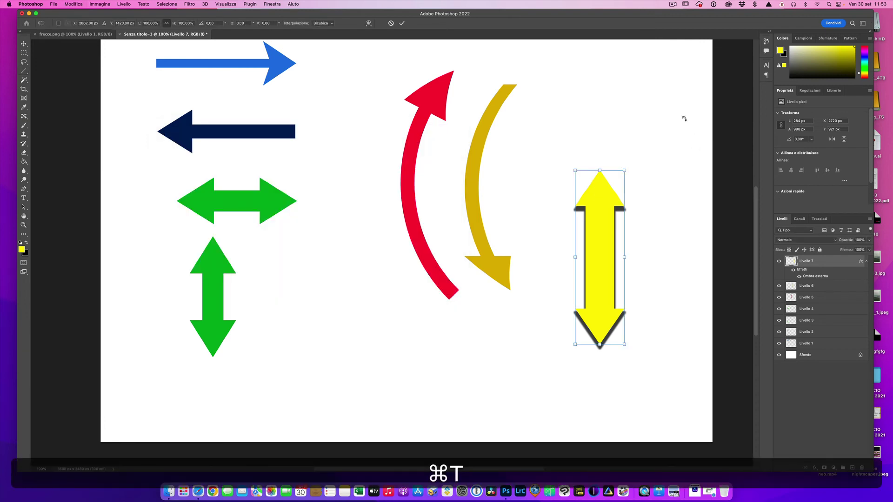
- Warp the double-headed yellow arrow into a deep vertical Arco arc and commit it
{"action": "left_click", "coordinate": [369, 23]}
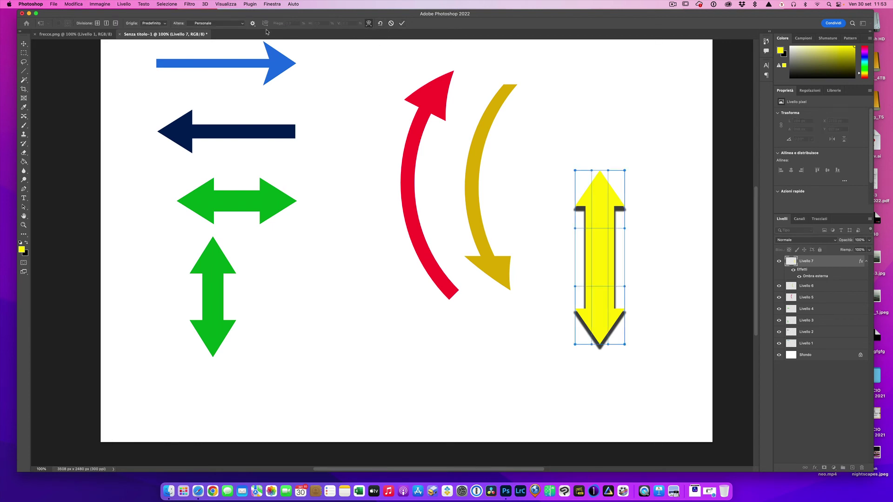
{"action": "left_click", "coordinate": [242, 23]}
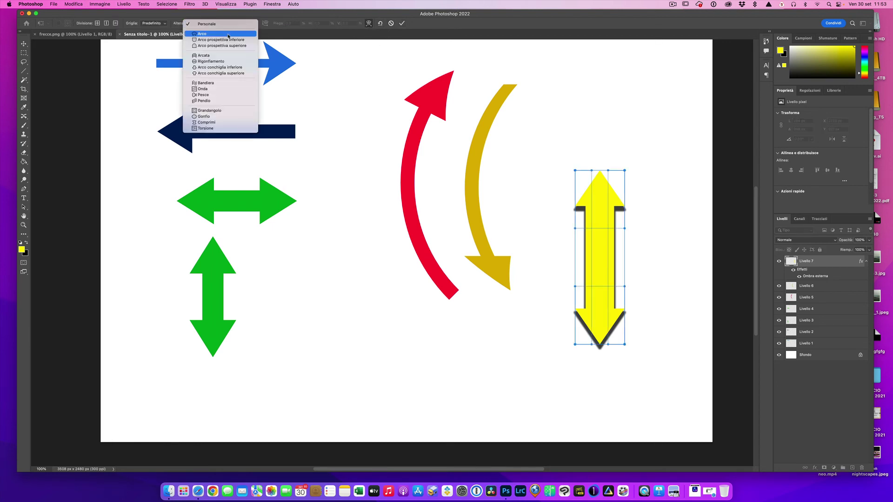
{"action": "left_click", "coordinate": [228, 35]}
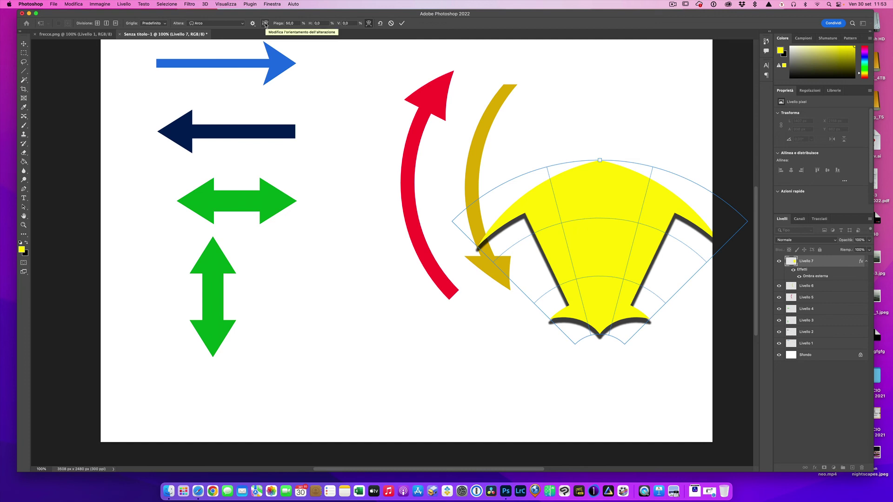
{"action": "left_click", "coordinate": [265, 23]}
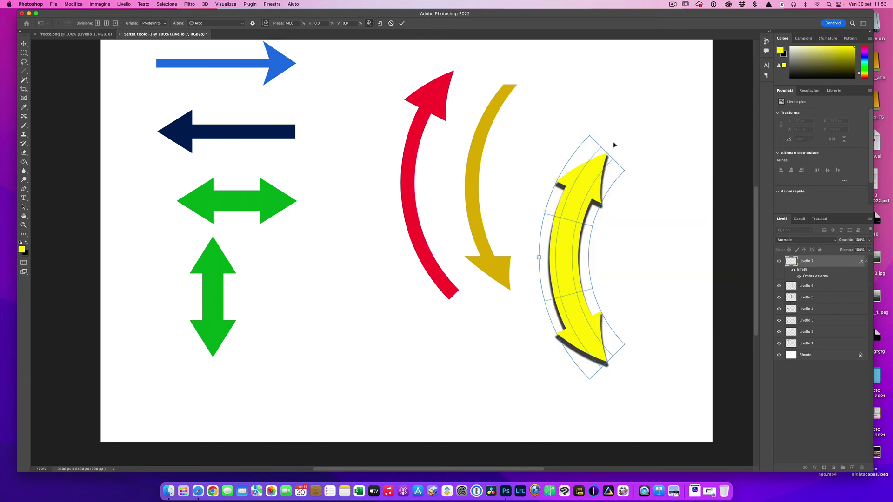
{"action": "mouse_move", "coordinate": [538, 258]}
{"action": "left_mouse_down"}
{"action": "mouse_move", "coordinate": [475, 254]}
{"action": "mouse_move", "coordinate": [658, 256]}
{"action": "mouse_move", "coordinate": [686, 173]}
{"action": "mouse_move", "coordinate": [634, 243]}
{"action": "left_mouse_up"}
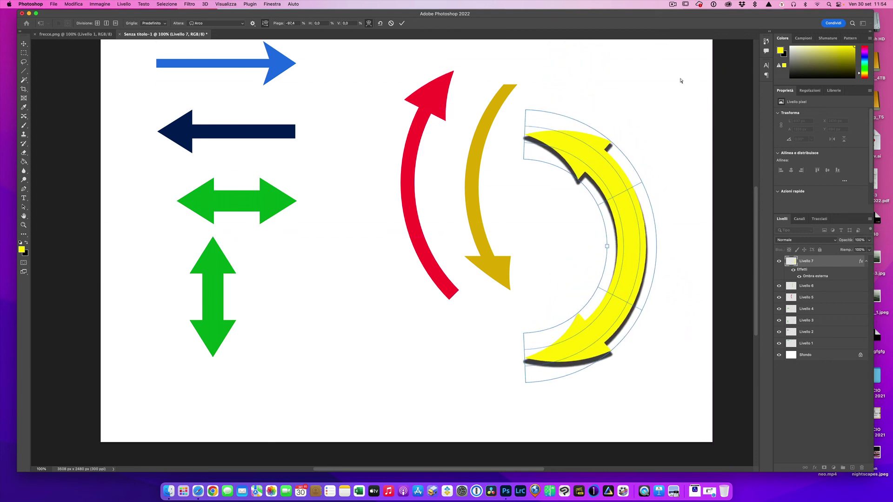
{"action": "key", "text": "Return"}
{"action": "key", "text": "u"}
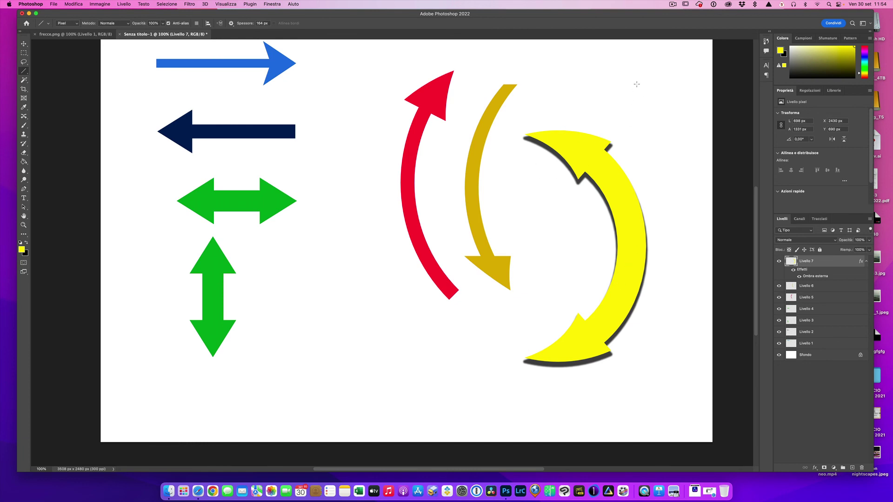
{"action": "scroll", "coordinate": [628, 91], "scroll_direction": "up", "scroll_amount": 3}
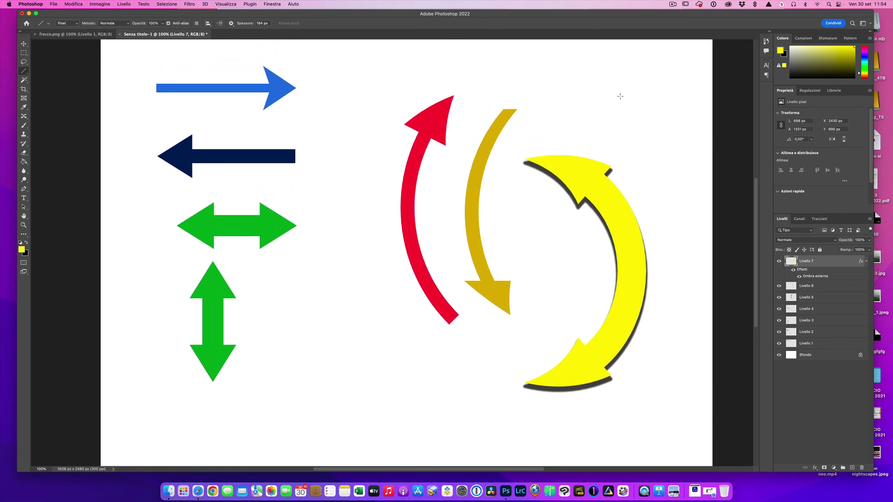